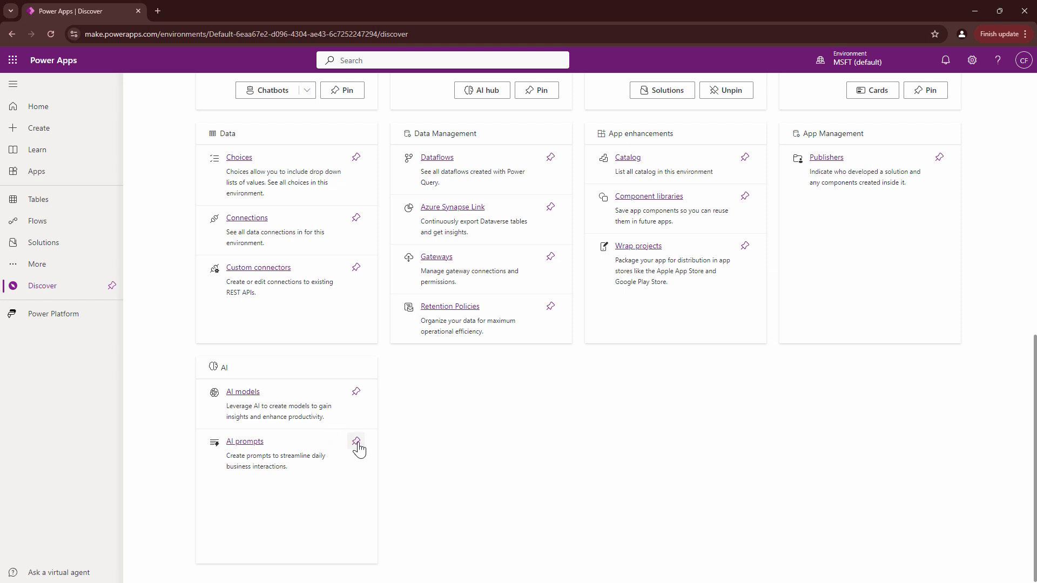
- Pin AI prompts from the AI group to the site navigation and open the AI prompts page
click(355, 441)
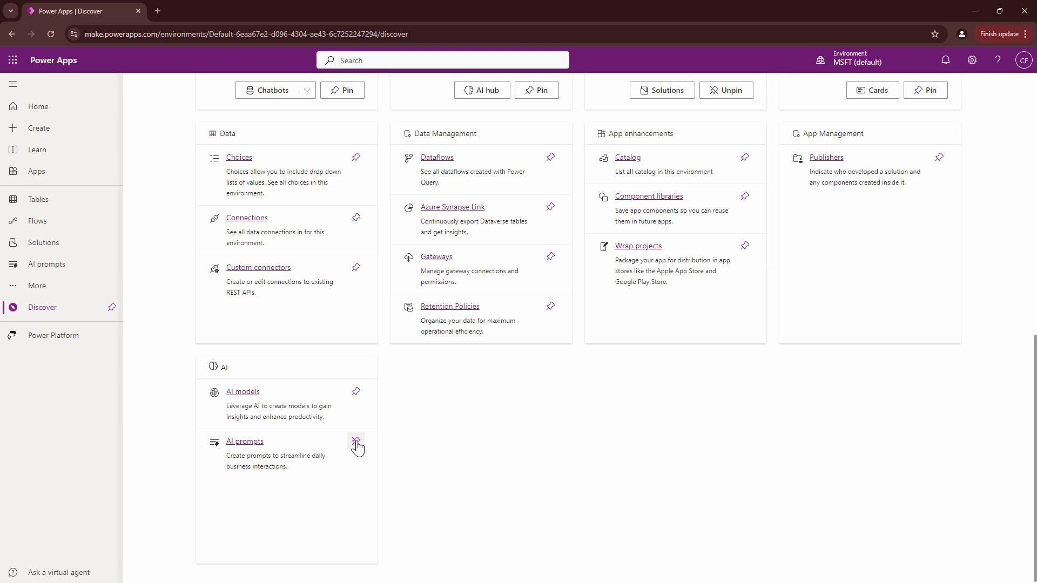
click(61, 276)
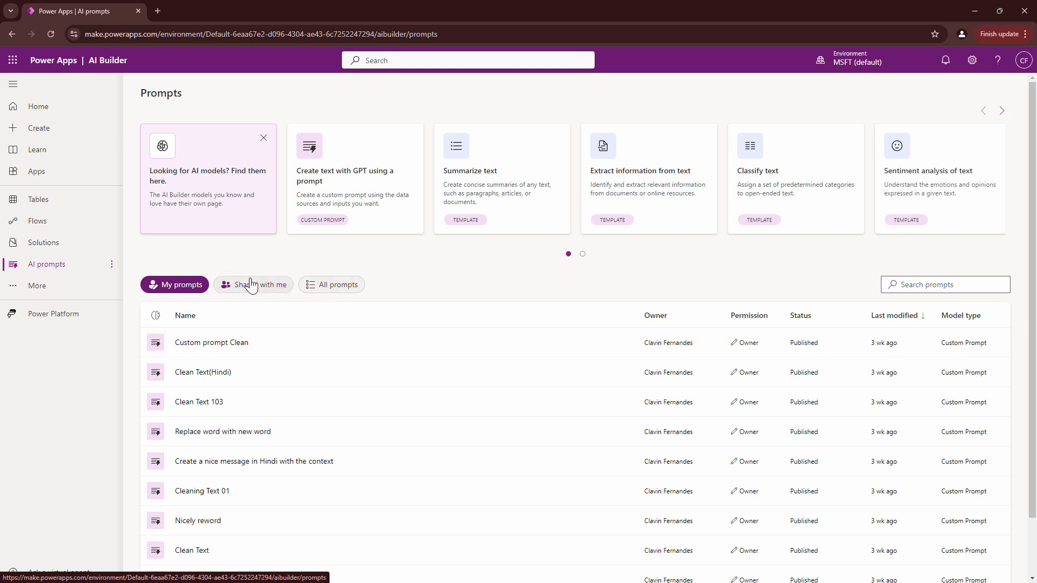
click(332, 209)
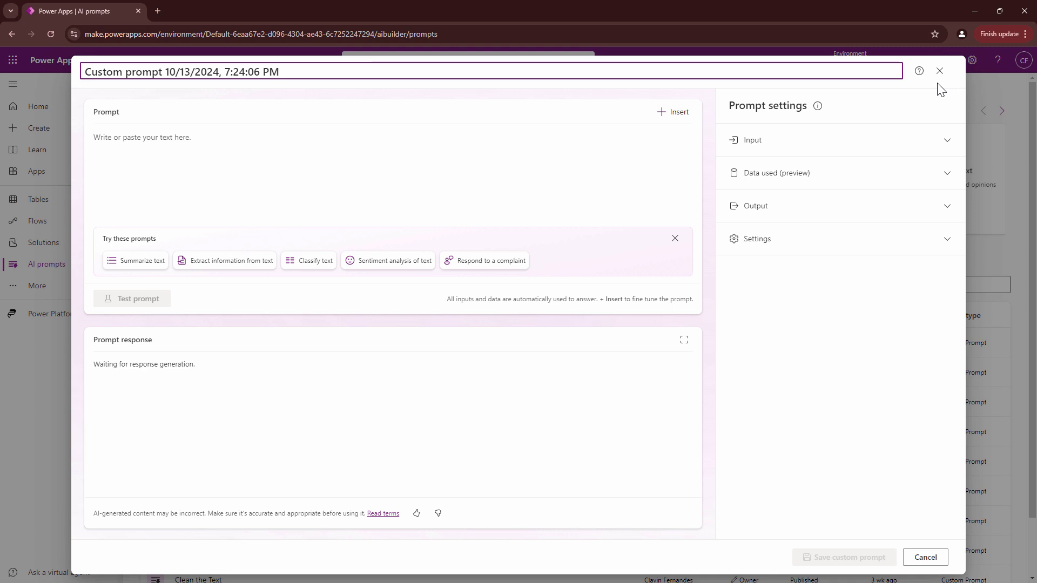
key(BackSpace)
key(BackSpace)
key(BackSpace)
key(BackSpace)
key(BackSpace)
key(BackSpace)
key(BackSpace)
key(BackSpace)
key(BackSpace)
key(BackSpace)
key(BackSpace)
key(BackSpace)
key(BackSpace)
key(BackSpace)
key(BackSpace)
key(BackSpace)
key(BackSpace)
key(BackSpace)
key(BackSpace)
key(BackSpace)
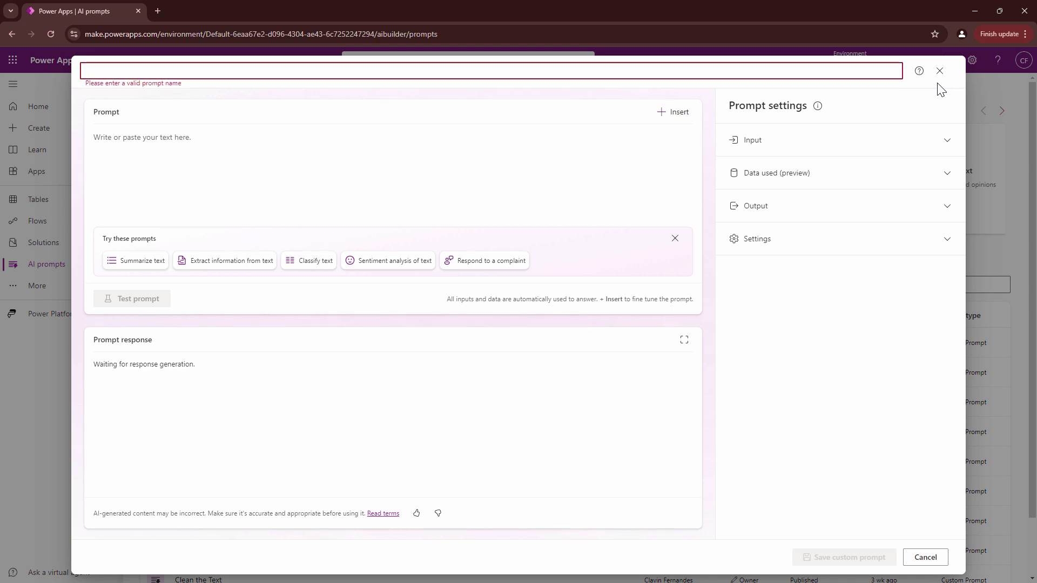
text(AI Prompt to remove special characters)
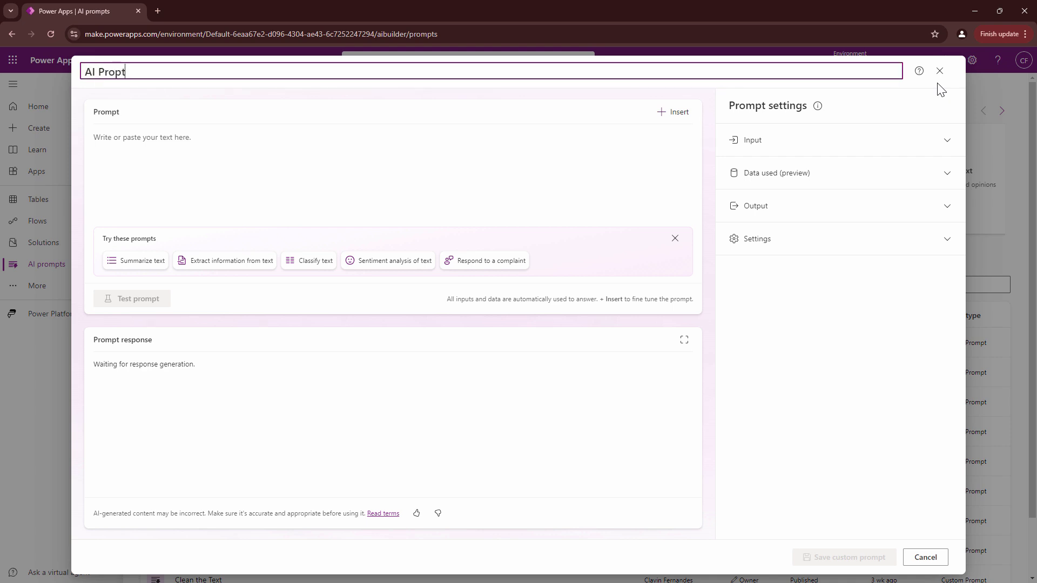
click(595, 160)
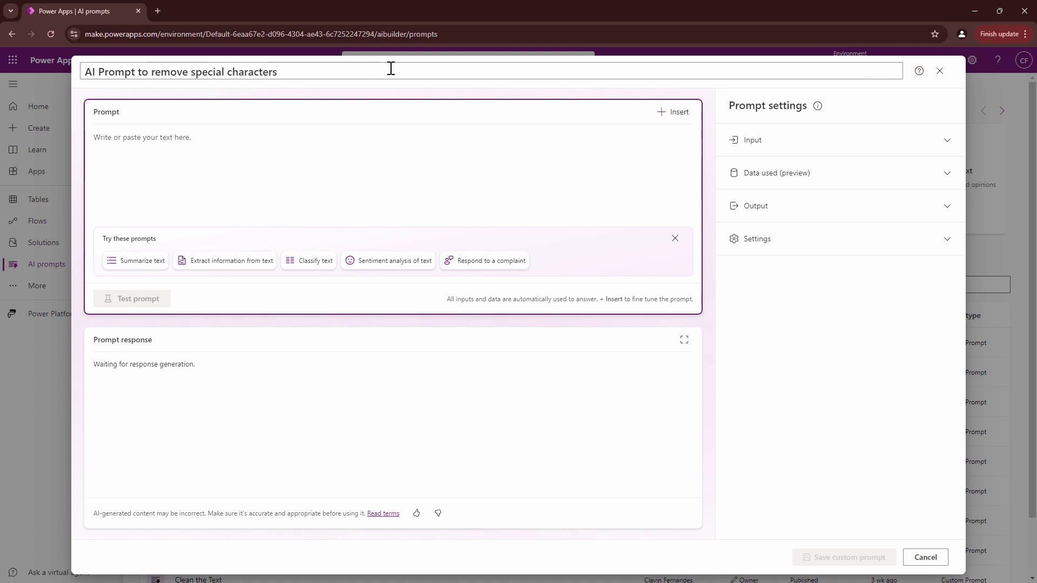
click(916, 75)
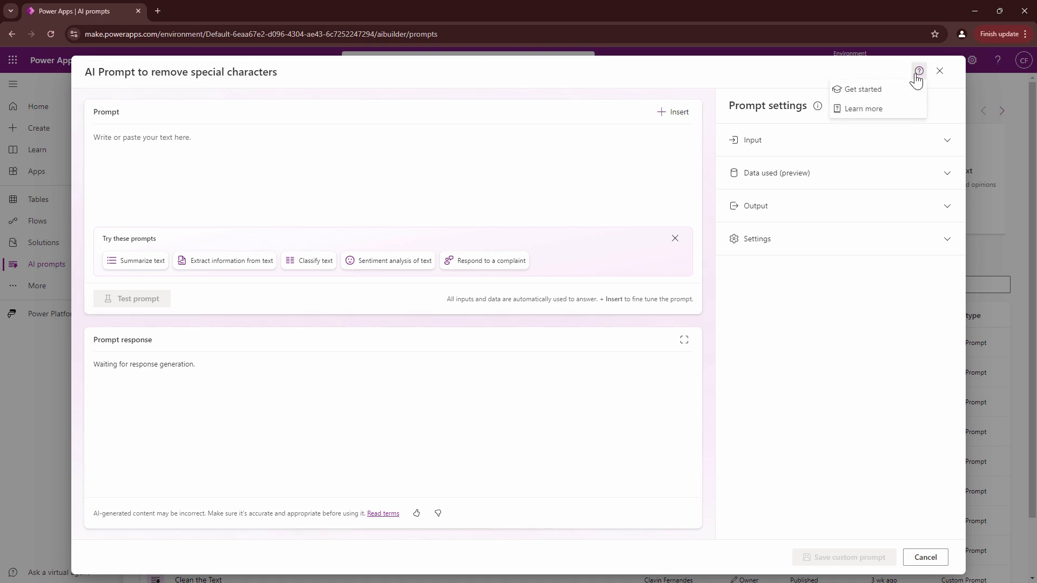
right_click(864, 94)
click(745, 73)
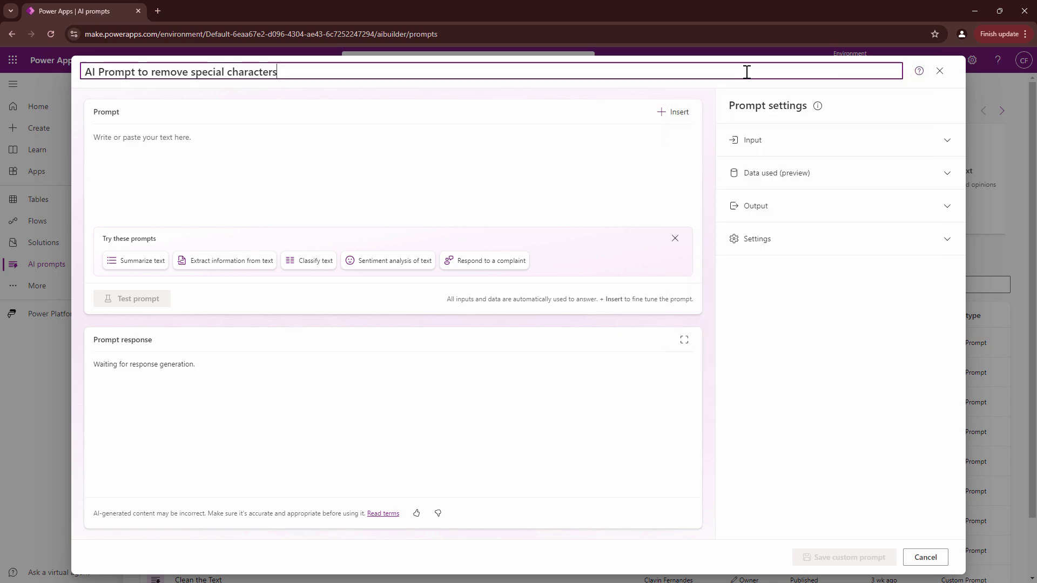
click(938, 73)
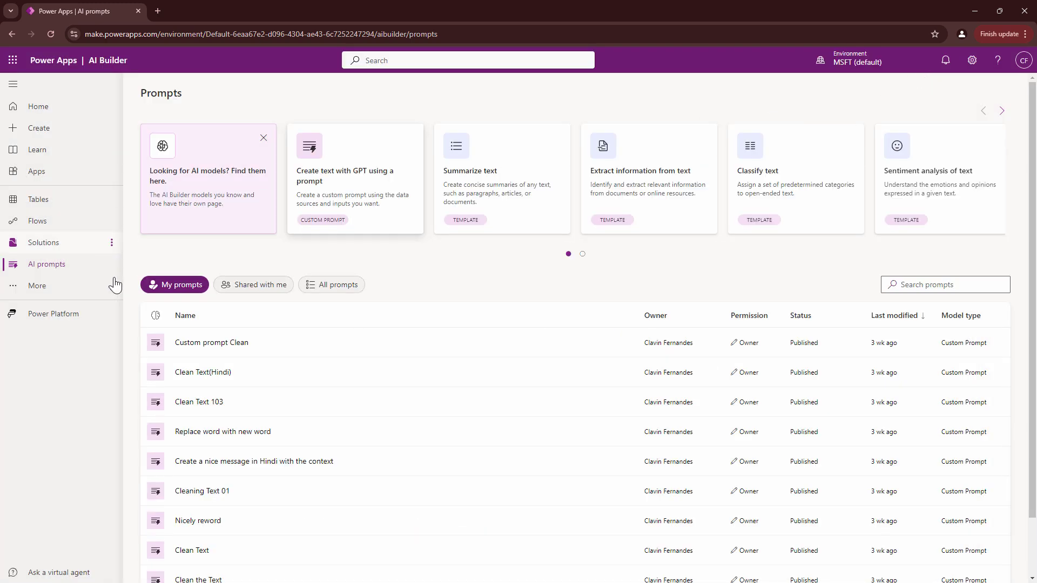
- Create a new custom GPT text prompt and name it "Custom Prompt to remove special characters"
click(324, 179)
triple_click(301, 71)
key(BackSpace)
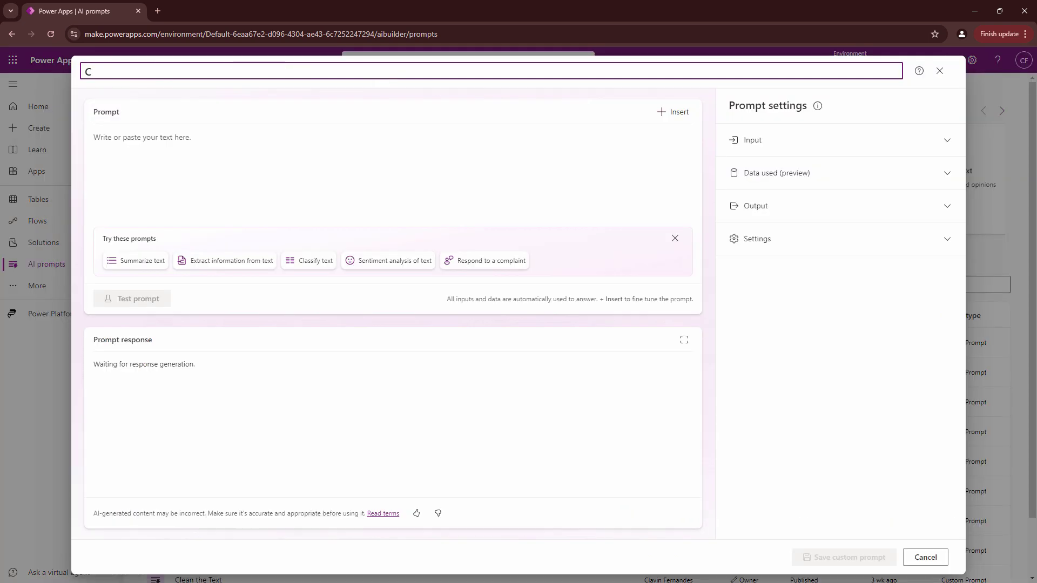
text(Custom Pr)
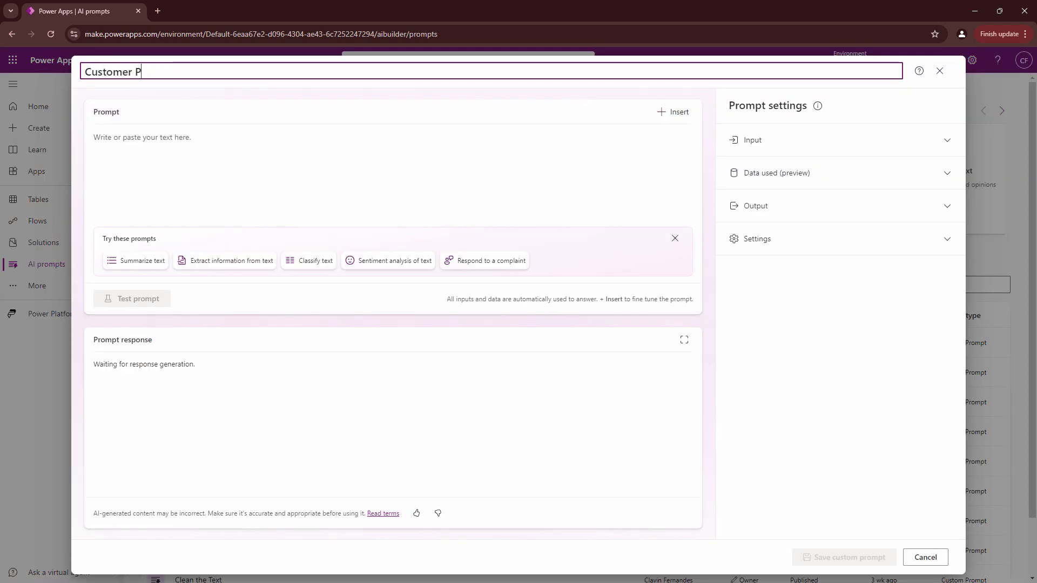
- Begin the prompt's instruction text with "Remove all"
click(240, 128)
click(216, 144)
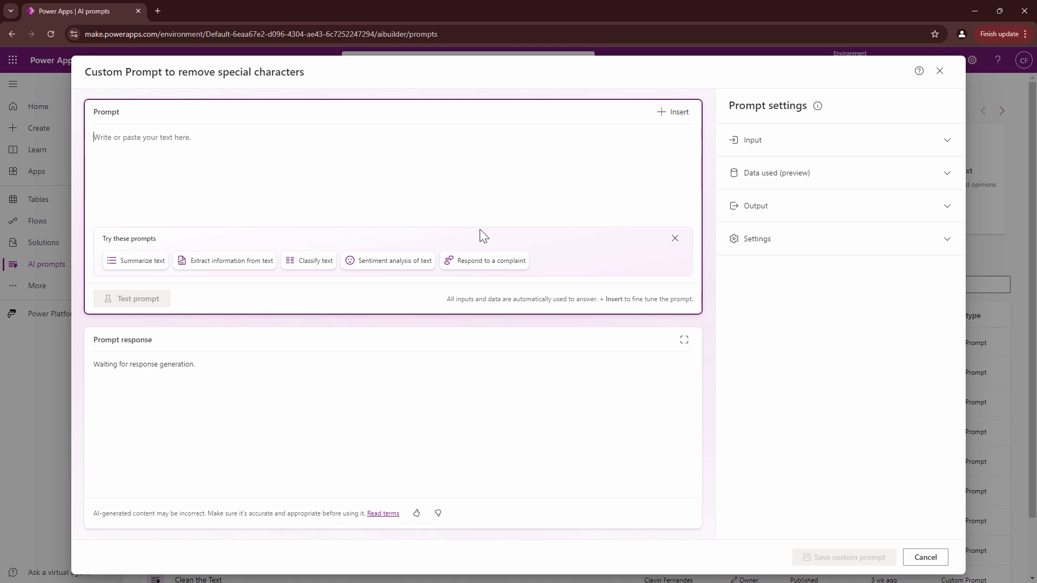
text(Remove )
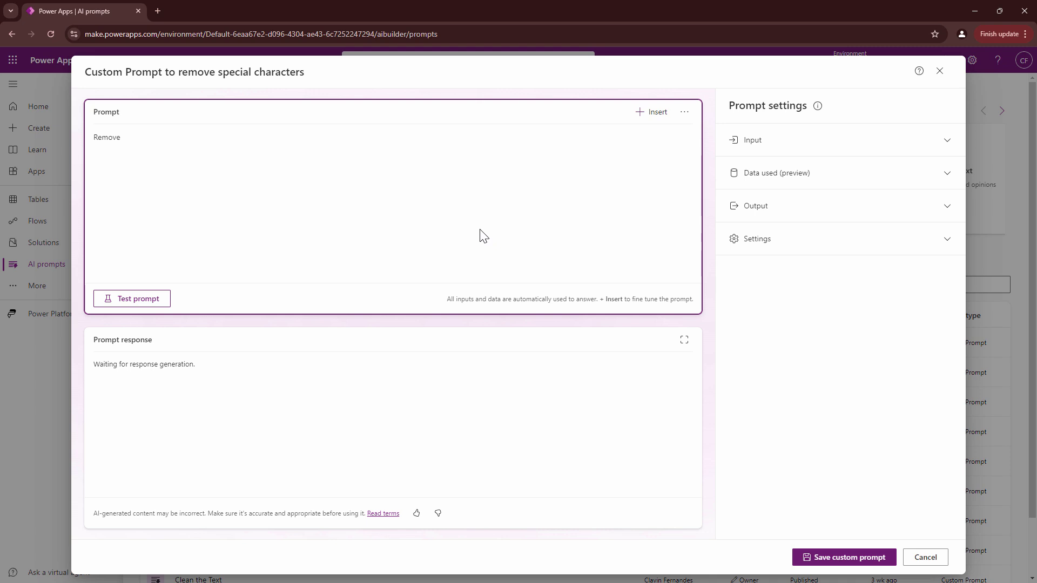
text(thi)
key(BackSpace)
key(BackSpace)
key(BackSpace)
text(all)
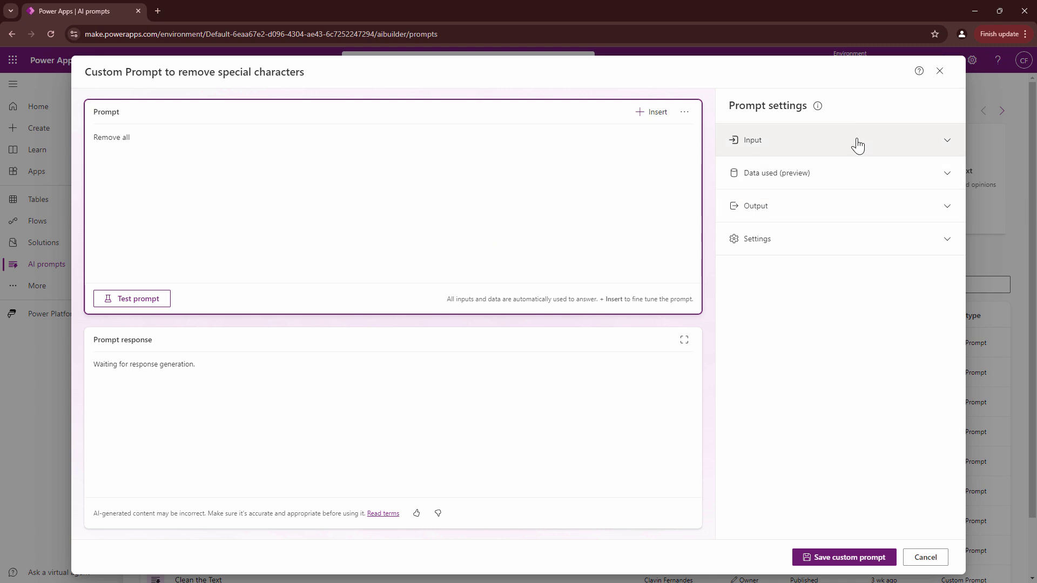
- Add a prompt input named "Special Characters" in the prompt settings
click(857, 145)
click(864, 233)
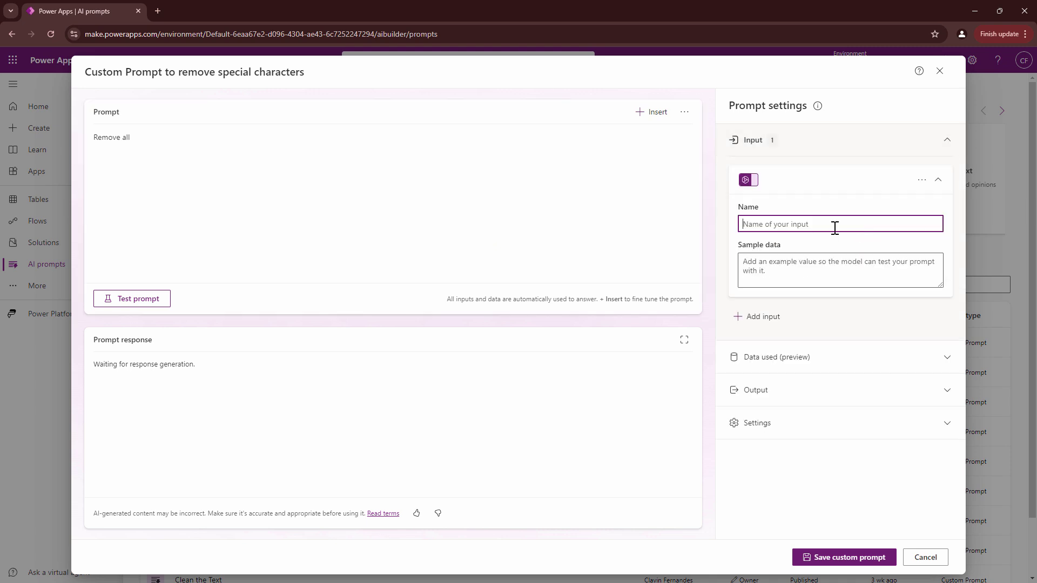
text(Special Characters)
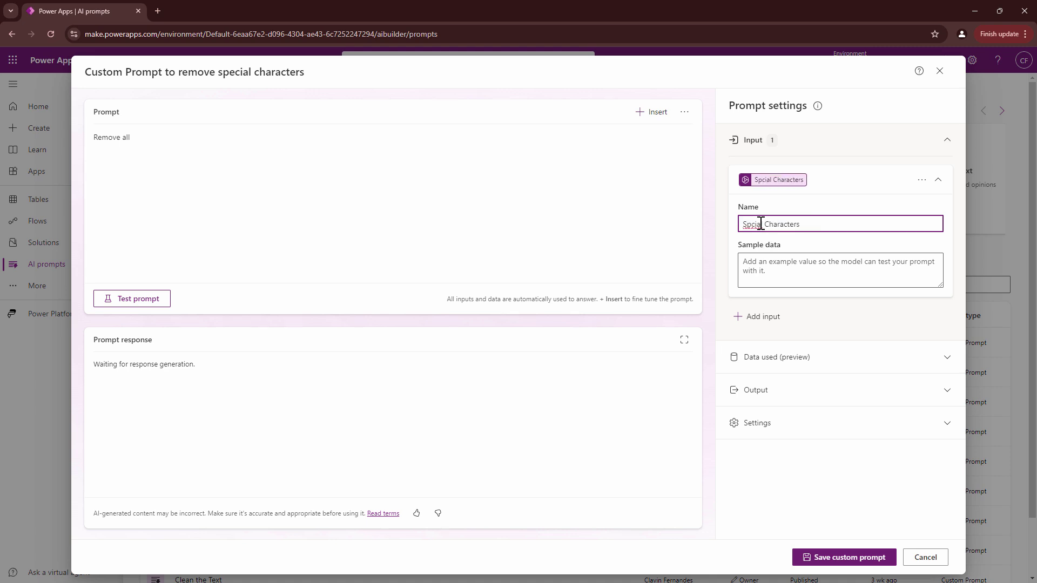
right_click(756, 224)
click(773, 234)
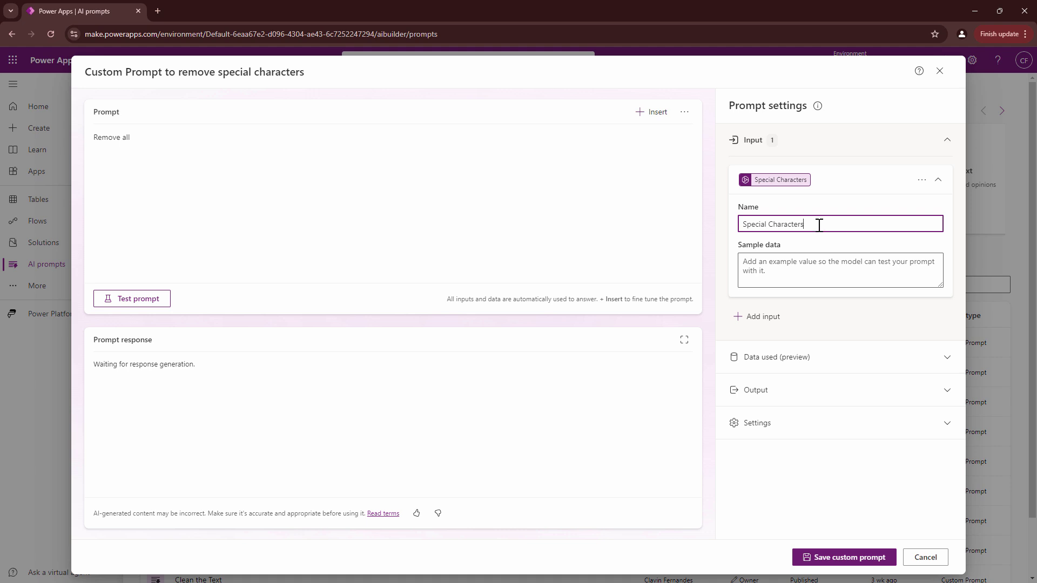
click(810, 274)
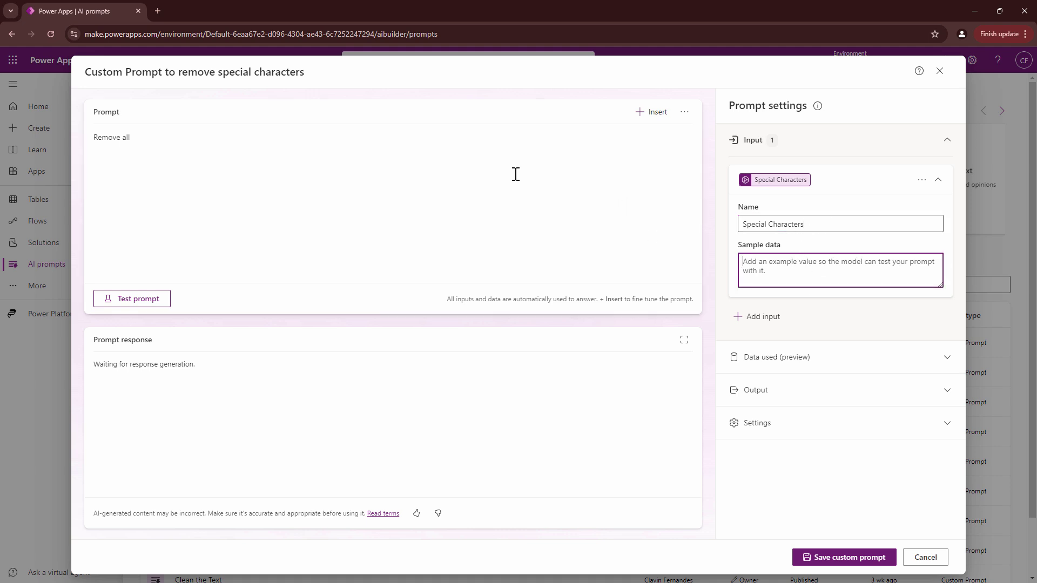
- Insert the Special Characters input after "Remove all" and continue the instruction with "from the"
click(206, 135)
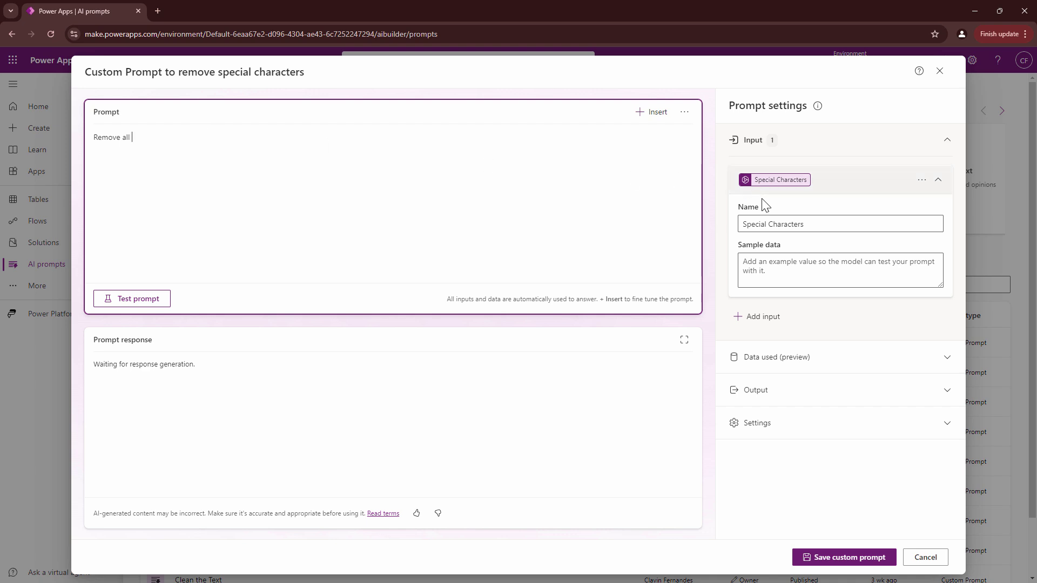
click(653, 112)
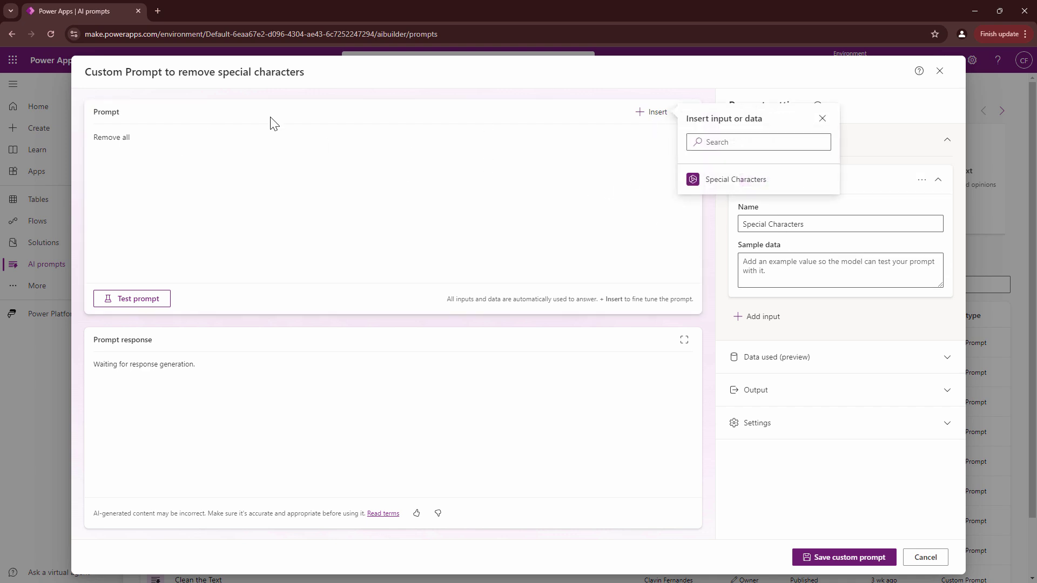
key(Return)
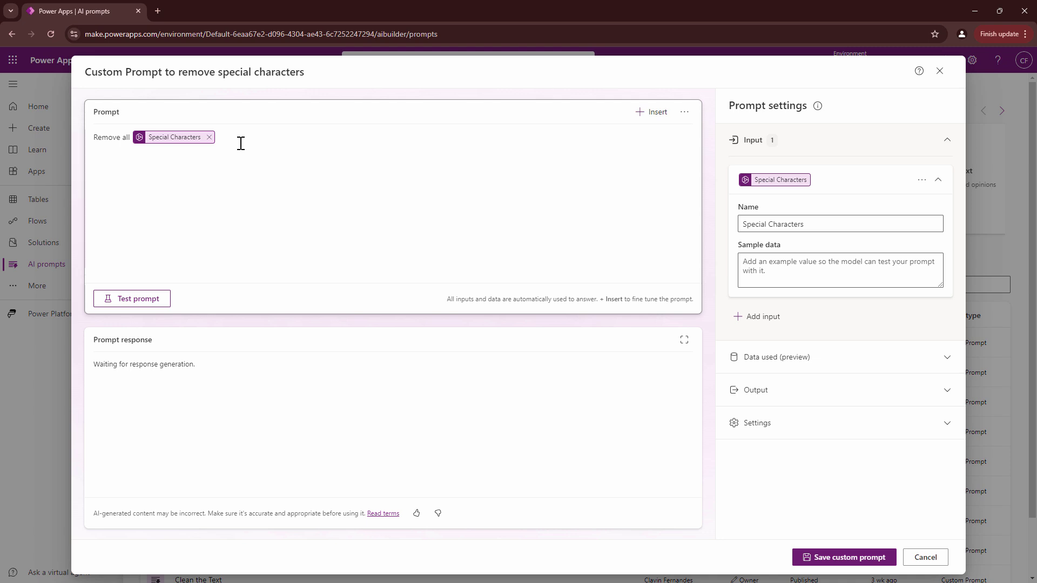
text(fro)
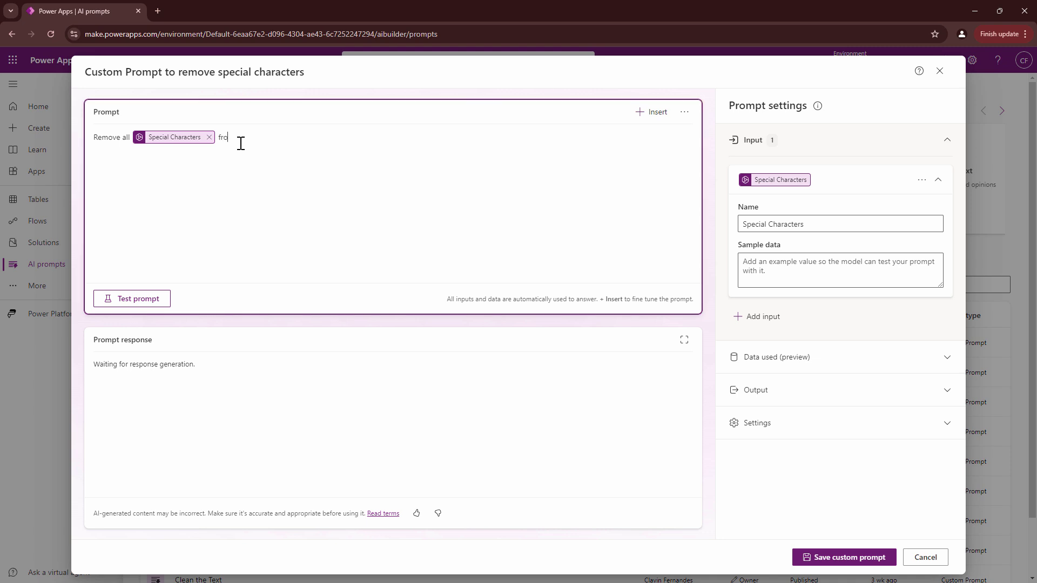
text(m the stri)
key(BackSpace)
key(BackSpace)
key(BackSpace)
key(BackSpace)
- Add a second input named "String" and insert it after "from the" in the prompt
click(938, 181)
click(777, 213)
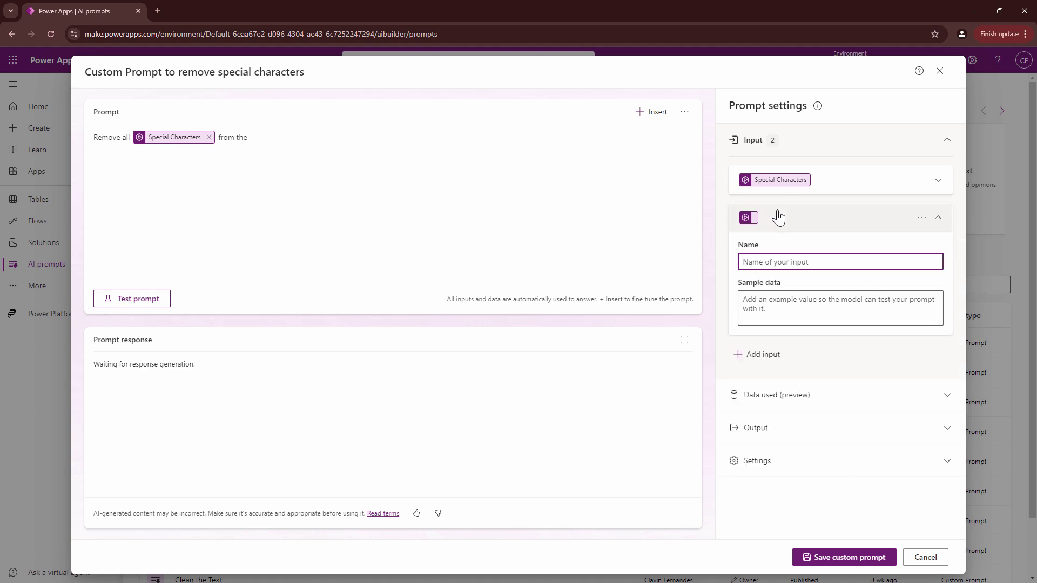
text(String)
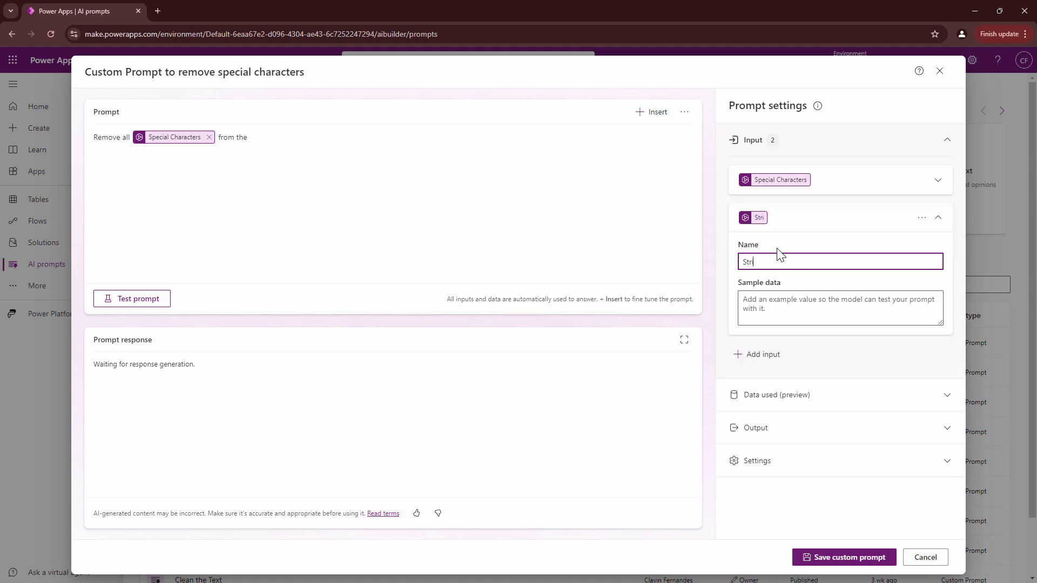
click(324, 139)
click(663, 122)
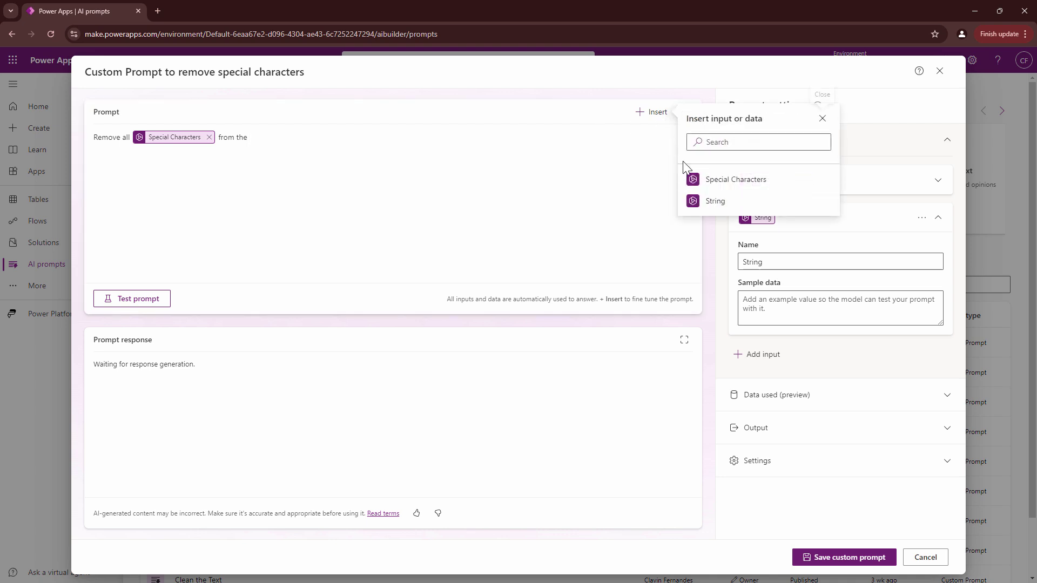
click(688, 200)
- Complete the instruction after the String input with "and leave only letter(A-Z, a-z) . numbers(0-9), and spaces."
text(and )
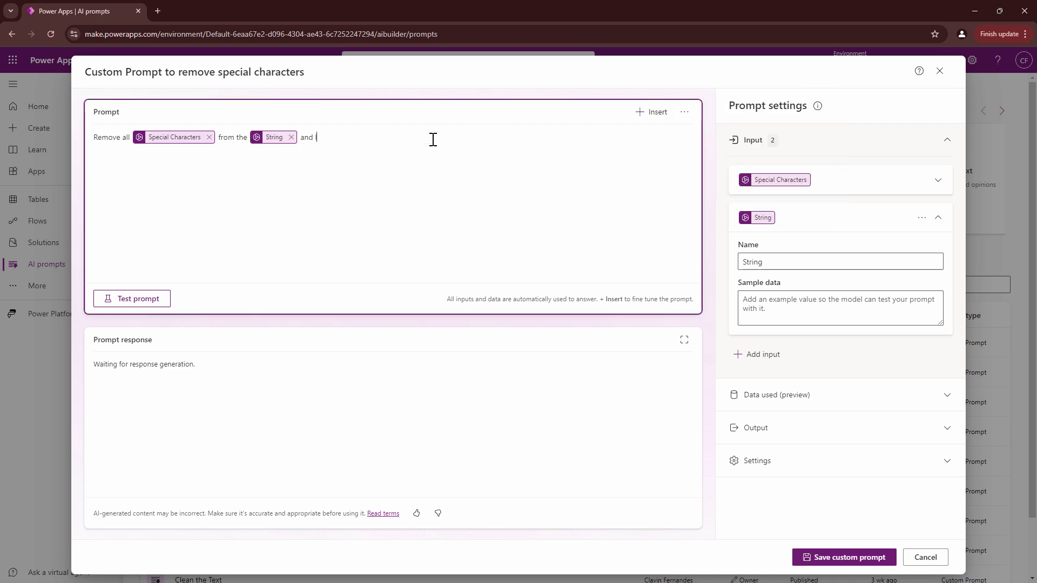
text(lea)
key(BackSpace)
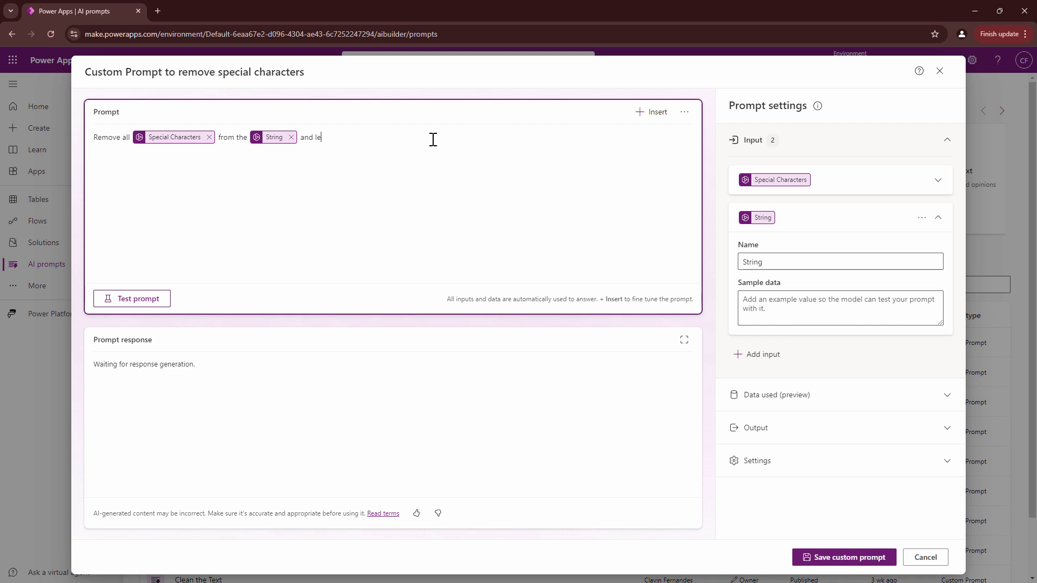
text(ve)
text( only letter(A-Z, a-z) and)
key(BackSpace)
text(numbers(0-9)
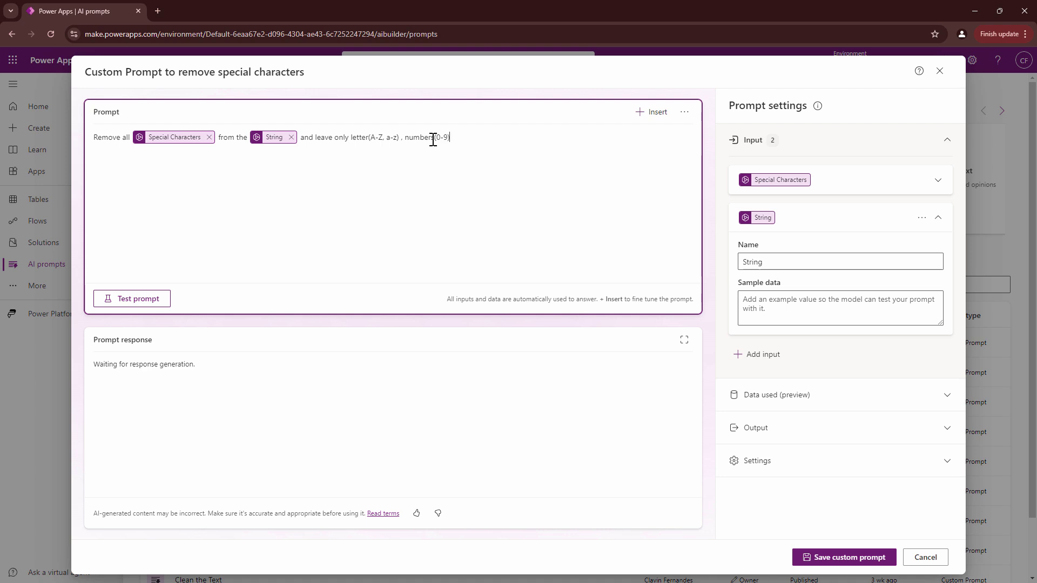
text(), and )
text(spca)
key(BackSpace)
key(BackSpace)
text(aces)
- Test the prompt without sample data and read the generated response
click(152, 301)
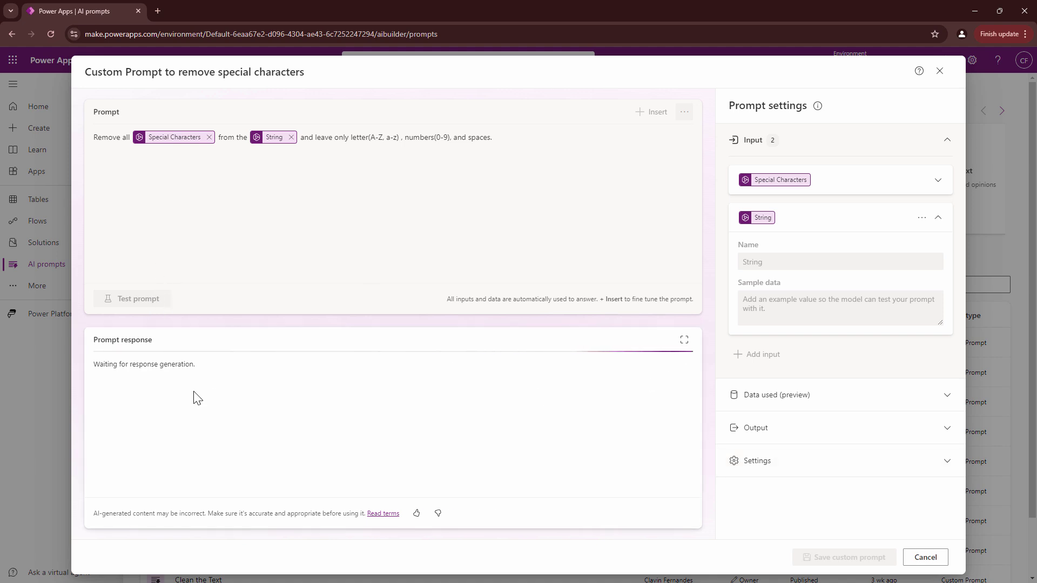
drag(100, 373, 282, 381)
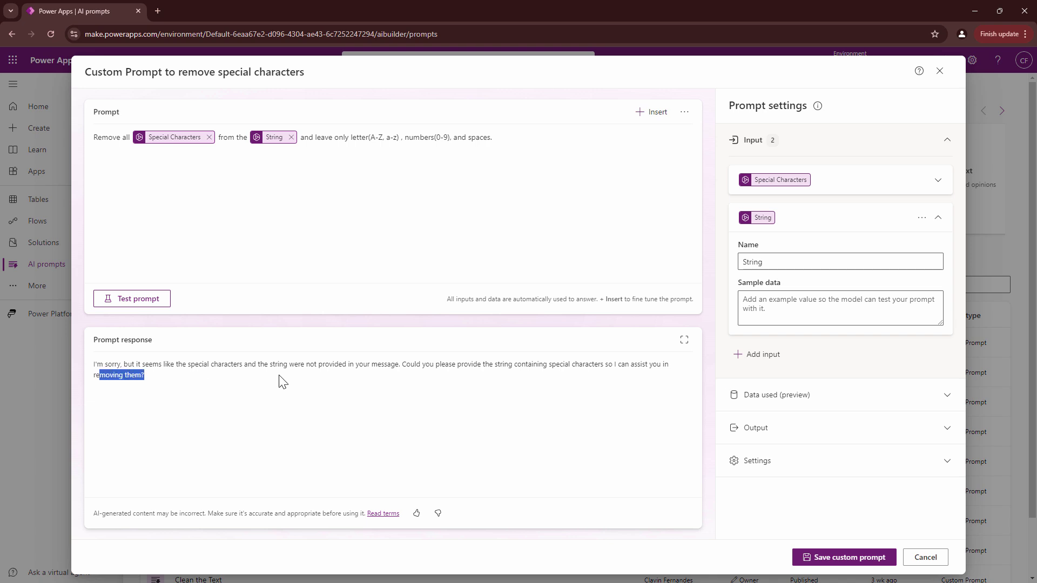
click(274, 366)
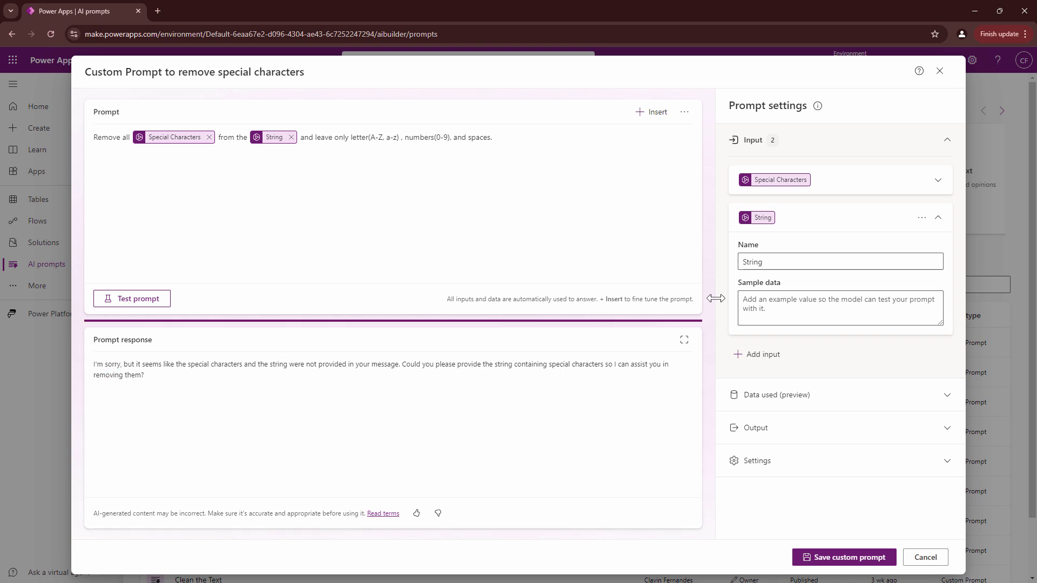
- Enter sample data "%" for the Special Characters input and "This is a good demo % but it needs more example." for the String input
click(823, 183)
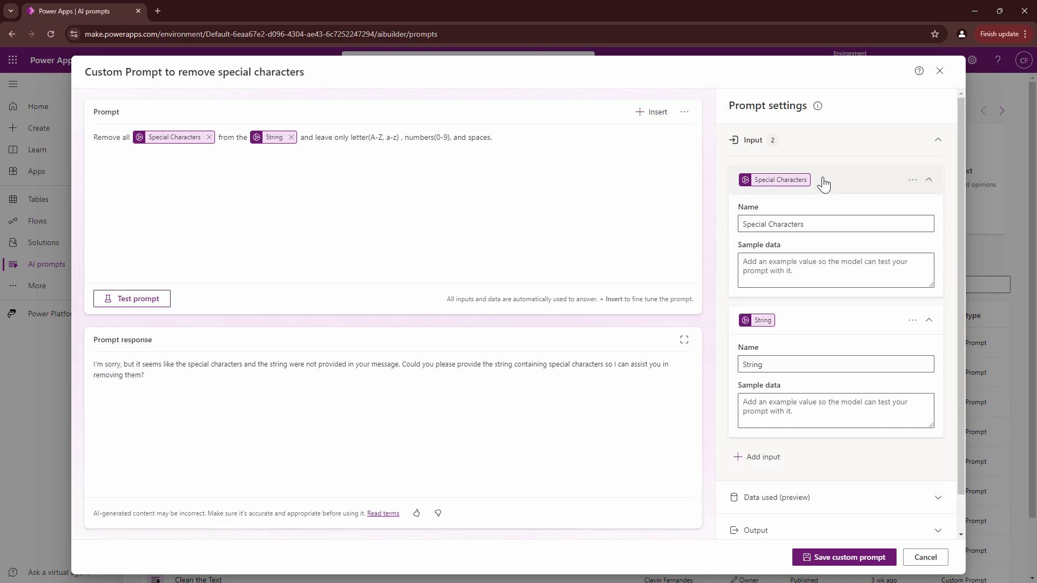
click(796, 263)
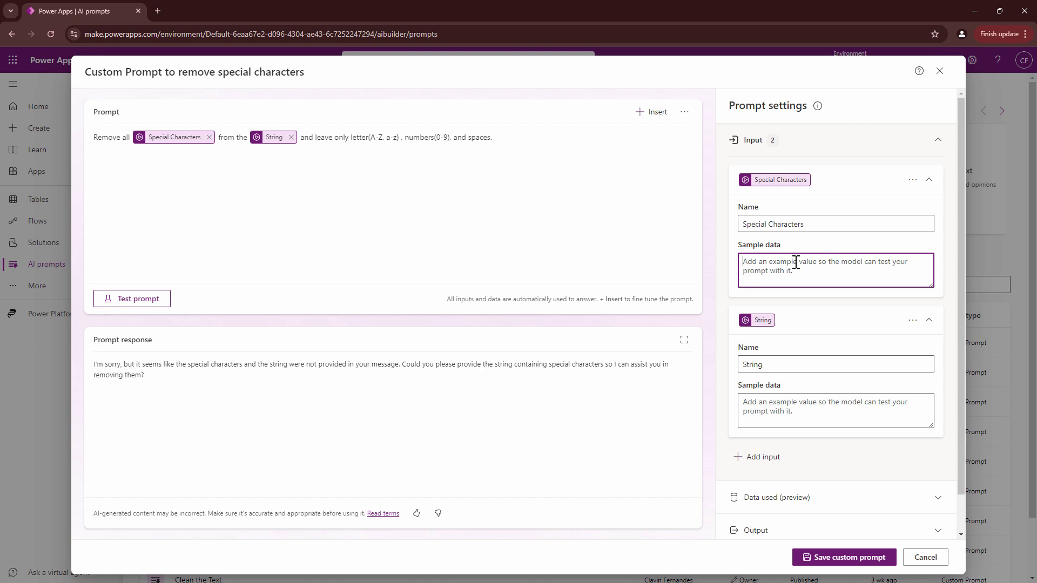
text(%)
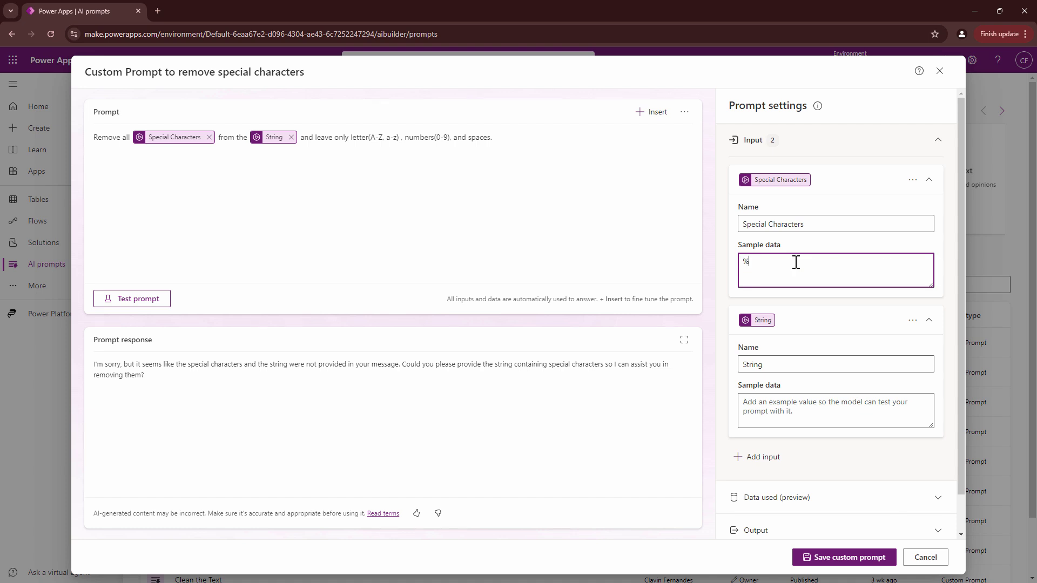
click(817, 412)
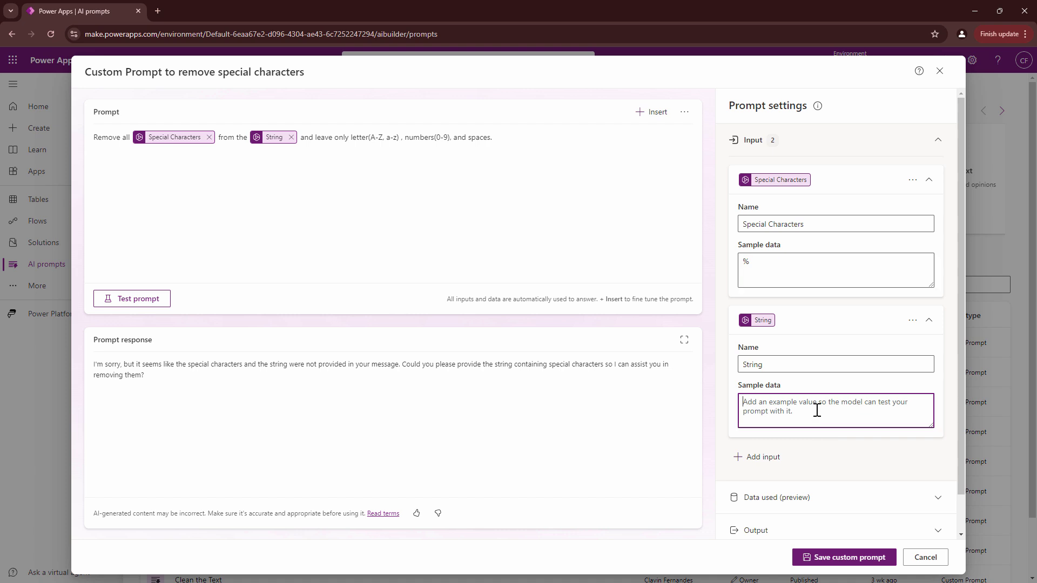
text(This is c)
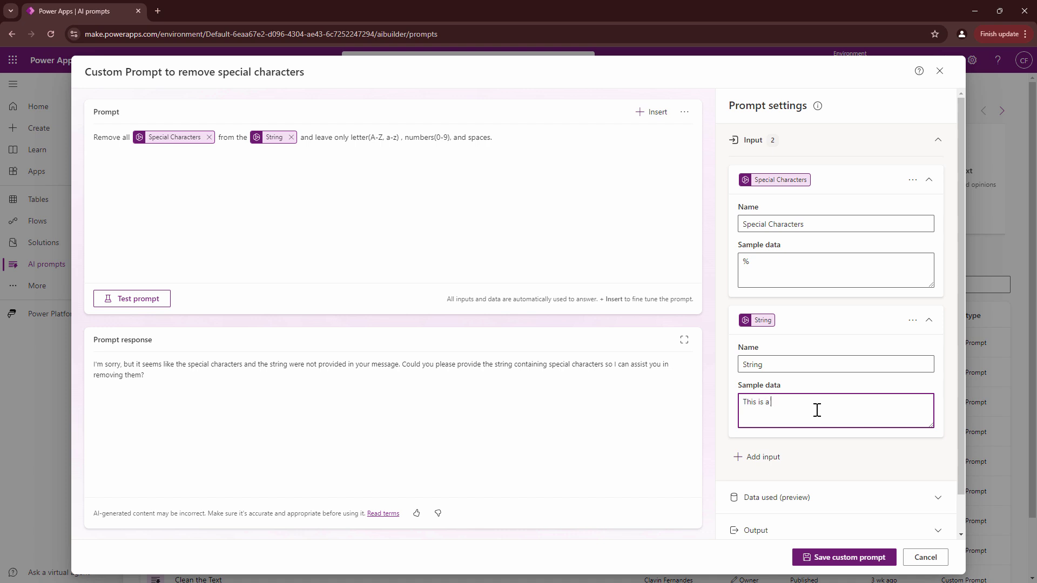
text( good demo % but it needs more exampls)
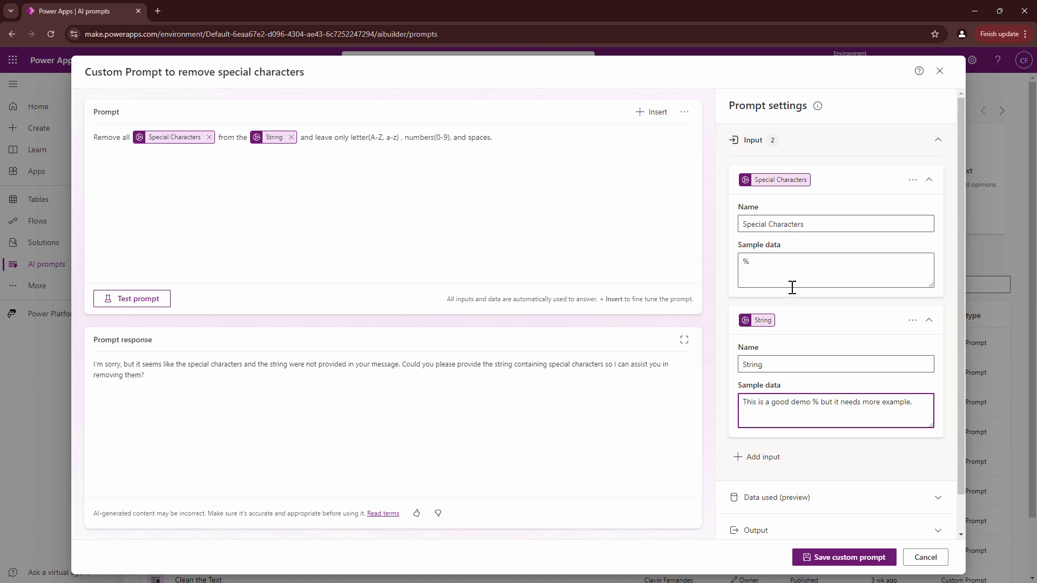
- Save the custom prompt and test it with the sample data, examining the returned string
drag(771, 261, 722, 273)
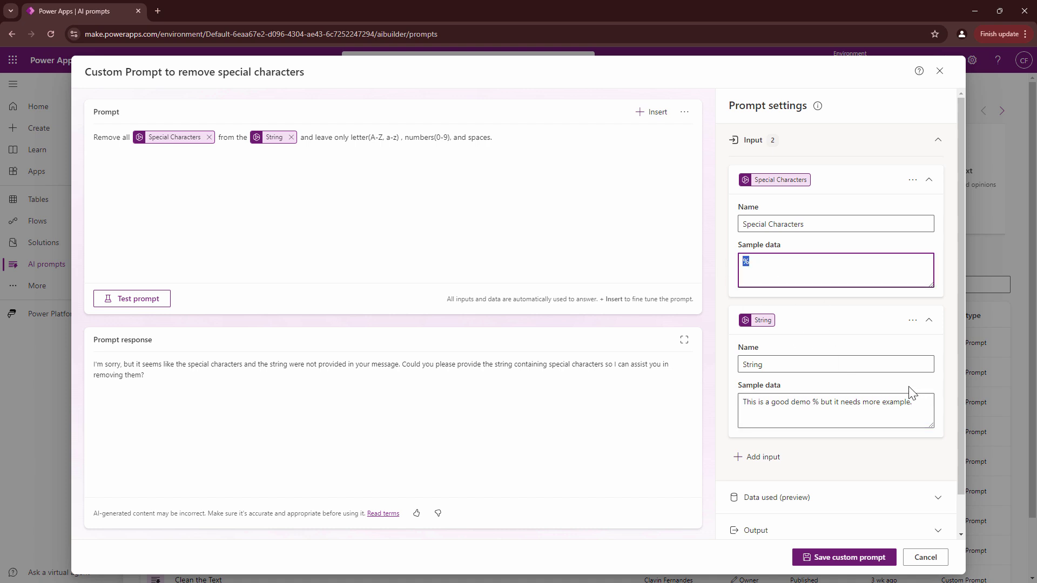
scroll(891, 453, down, 2)
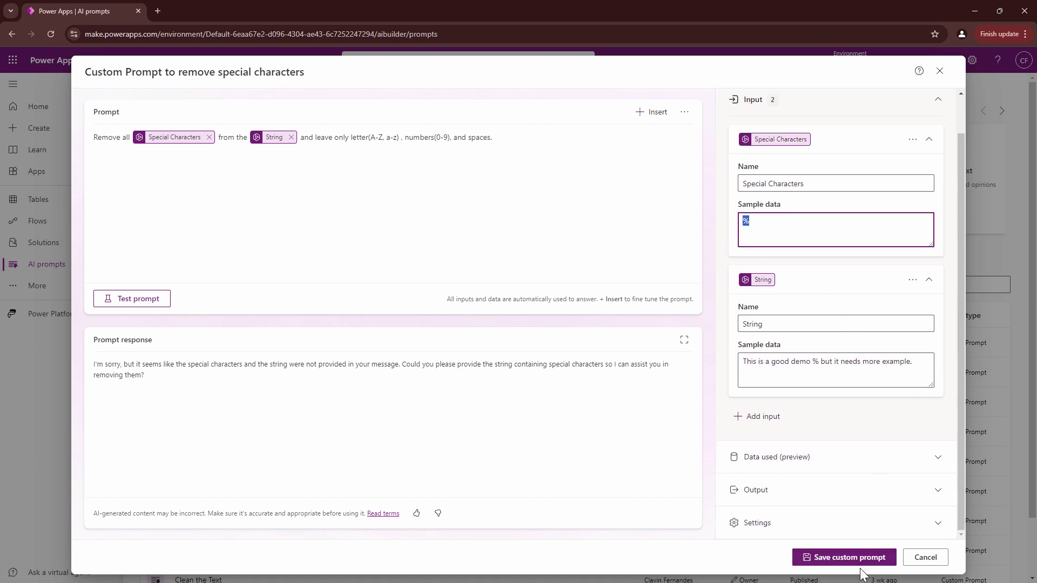
drag(761, 362, 894, 361)
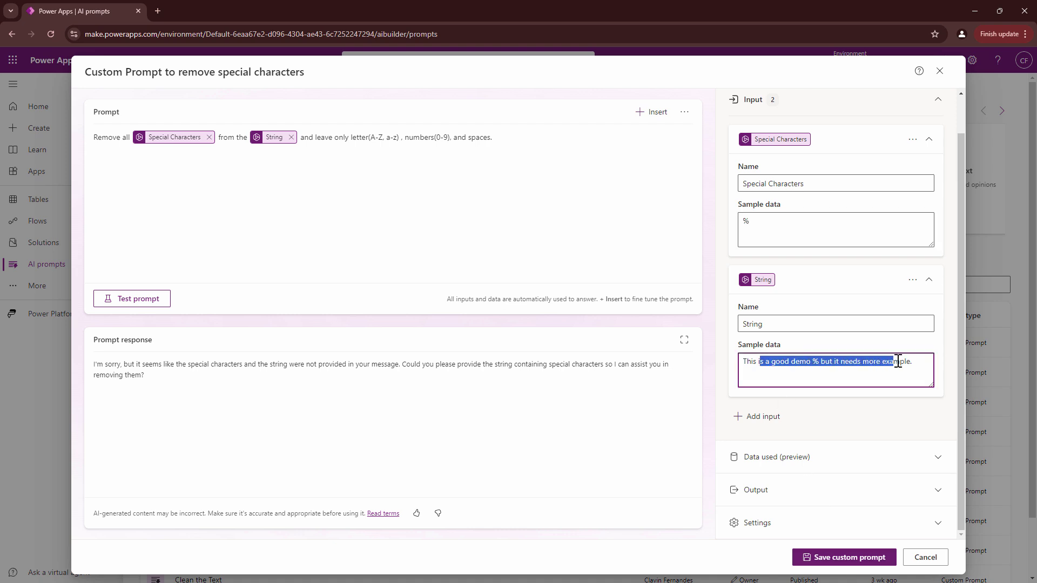
click(846, 558)
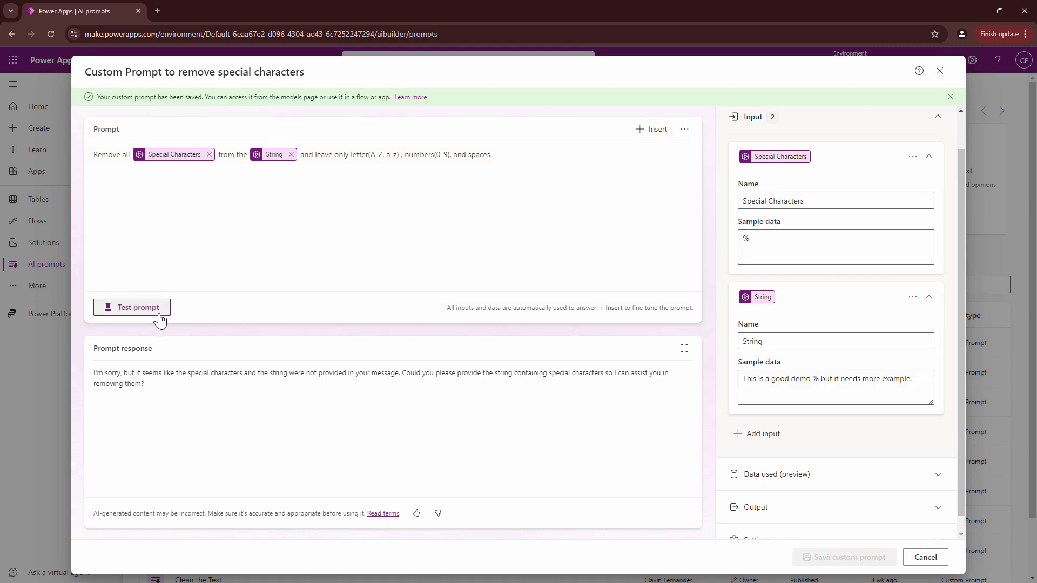
click(156, 313)
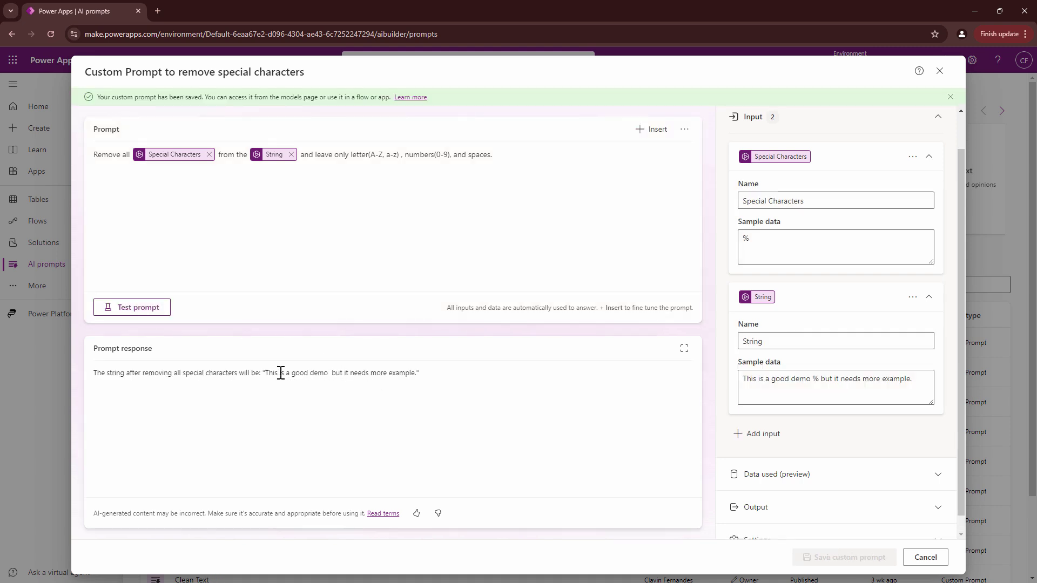
drag(267, 373, 414, 372)
- Add a "*" before "more example" in the String input's sample data
click(818, 379)
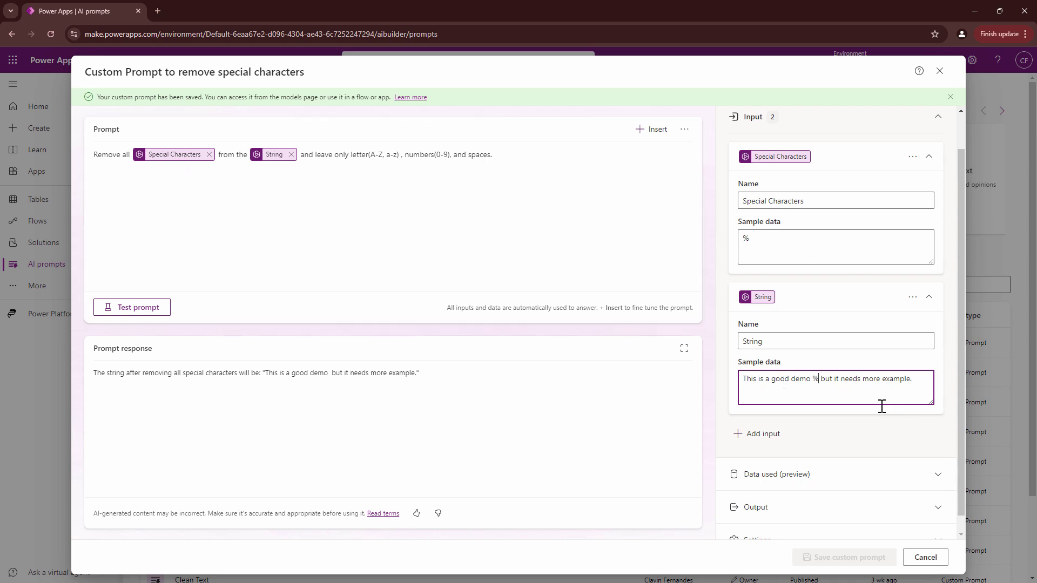
click(862, 379)
text(*)
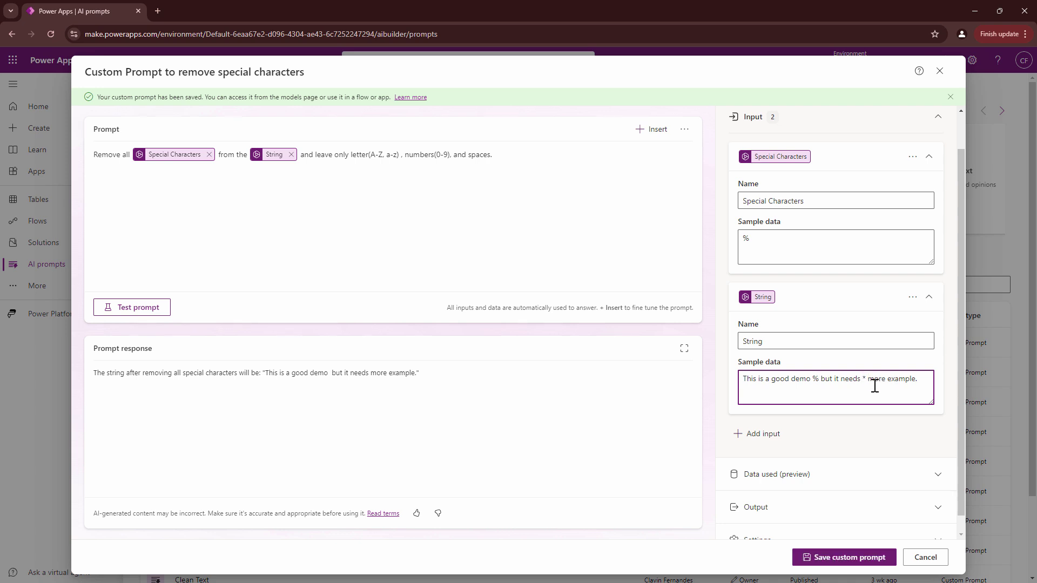
- Set the Special Characters input's sample data to "% and *" and test the prompt
click(795, 239)
text(, *)
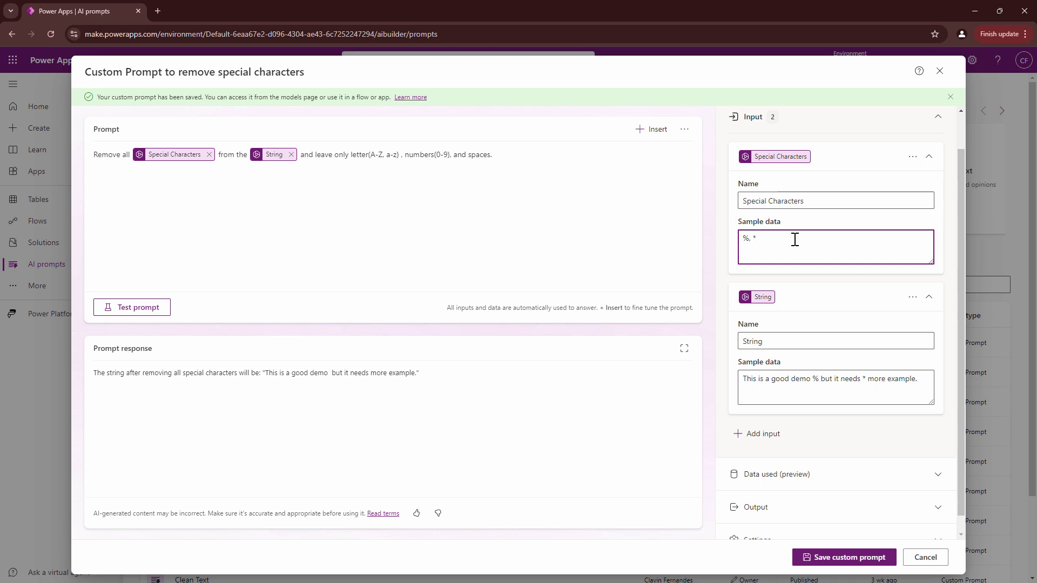
click(750, 238)
key(BackSpace)
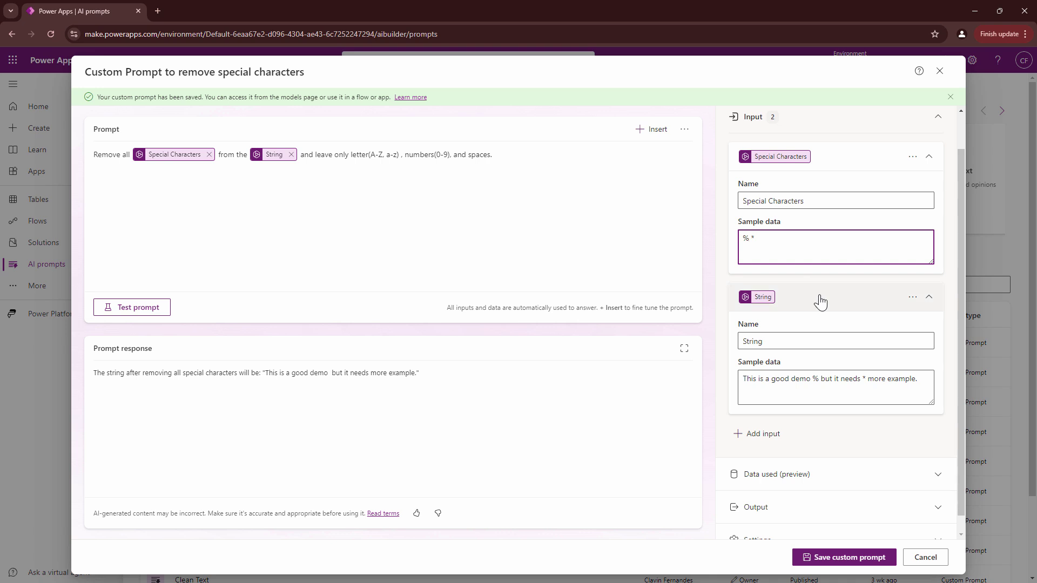
text(and)
scroll(833, 483, down, 1)
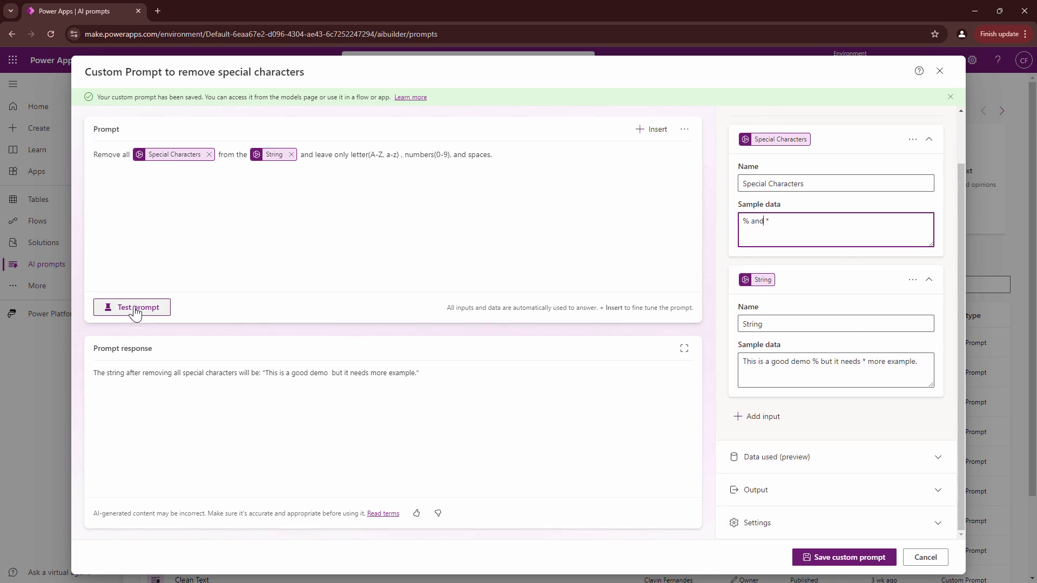
click(135, 310)
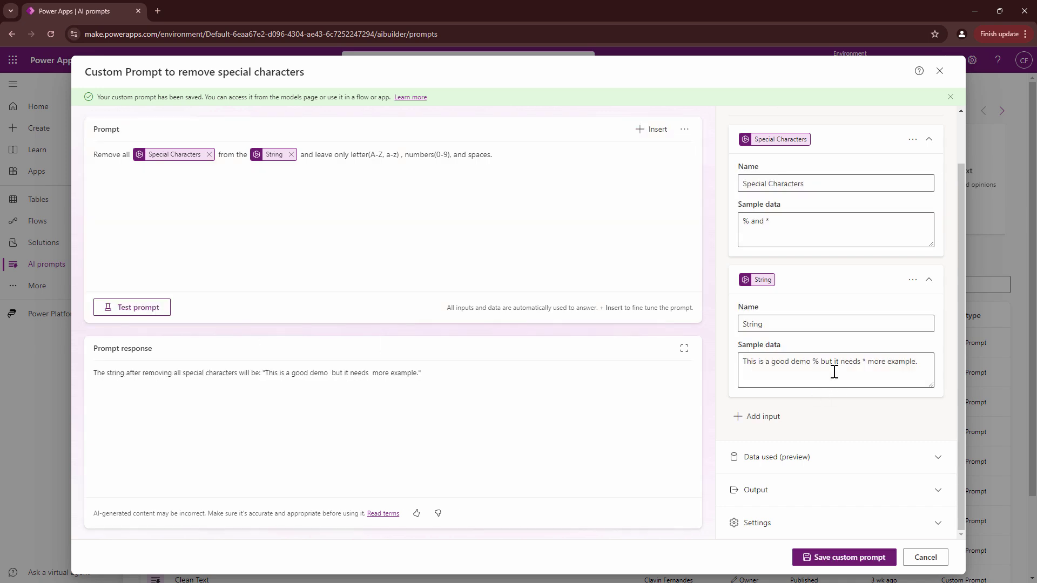
- Replace "example" with "&" in the String input's sample data and test the prompt again
click(865, 364)
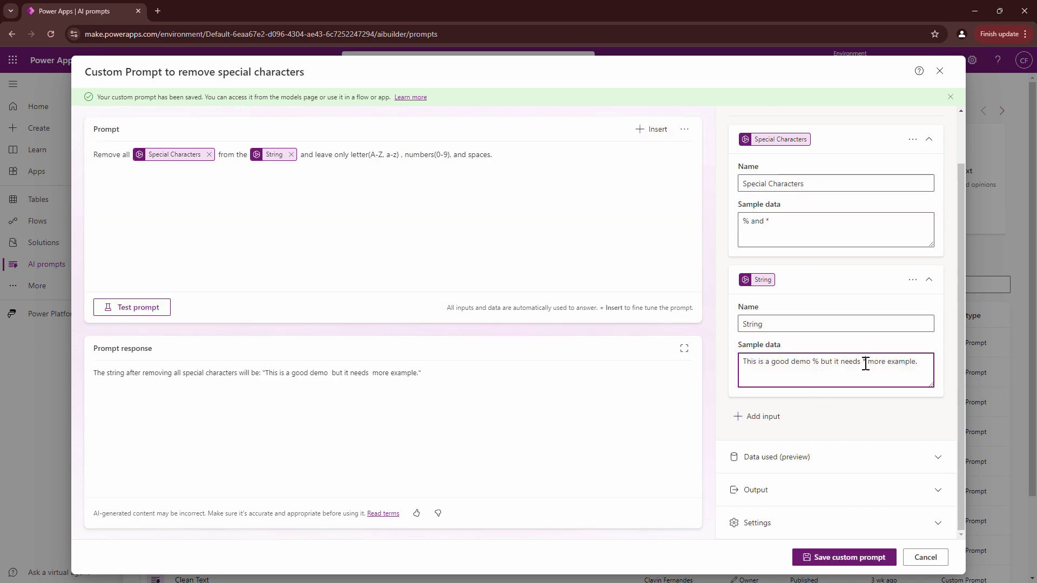
double_click(894, 362)
key(BackSpace)
text(&)
click(136, 311)
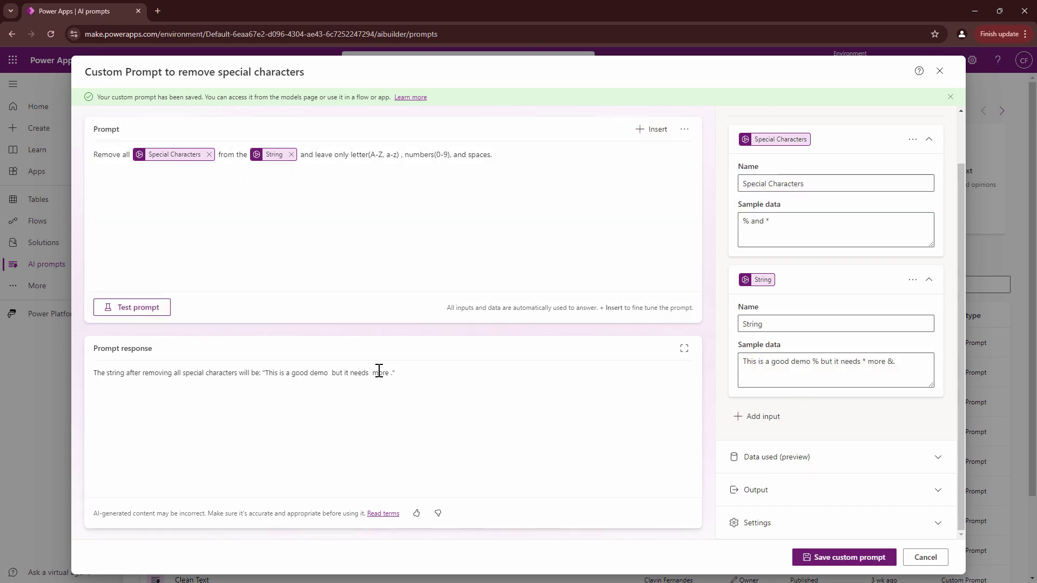
click(897, 368)
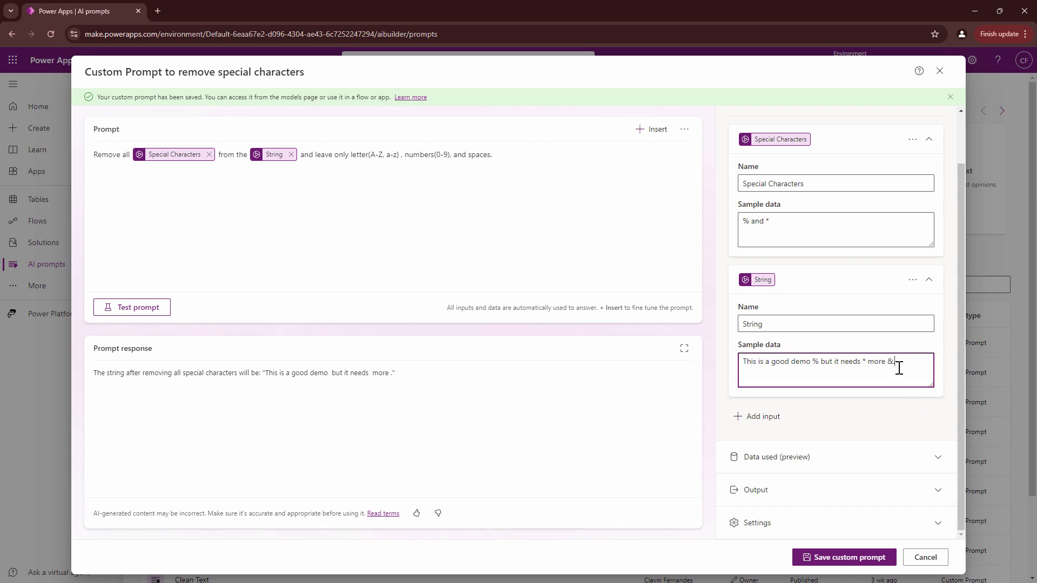
click(532, 158)
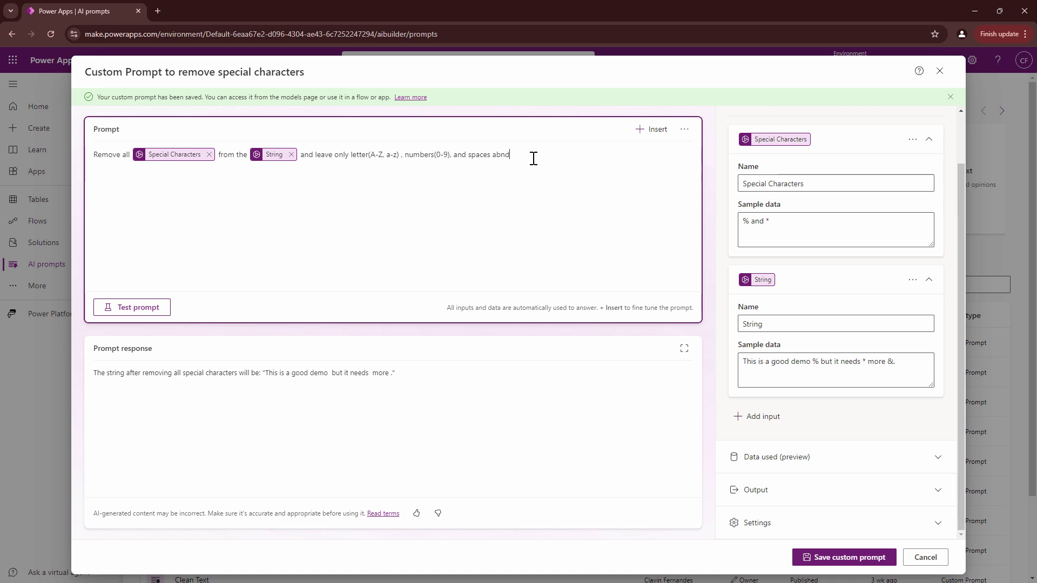
text(and lea)
key(BackSpace)
key(BackSpace)
key(BackSpace)
key(BackSpace)
key(BackSpace)
key(BackSpace)
key(BackSpace)
key(BackSpace)
key(BackSpace)
key(BackSpace)
key(BackSpace)
key(BackSpace)
- Insert "but do not delete" after the String input in the prompt text
click(302, 155)
text(but do not dele)
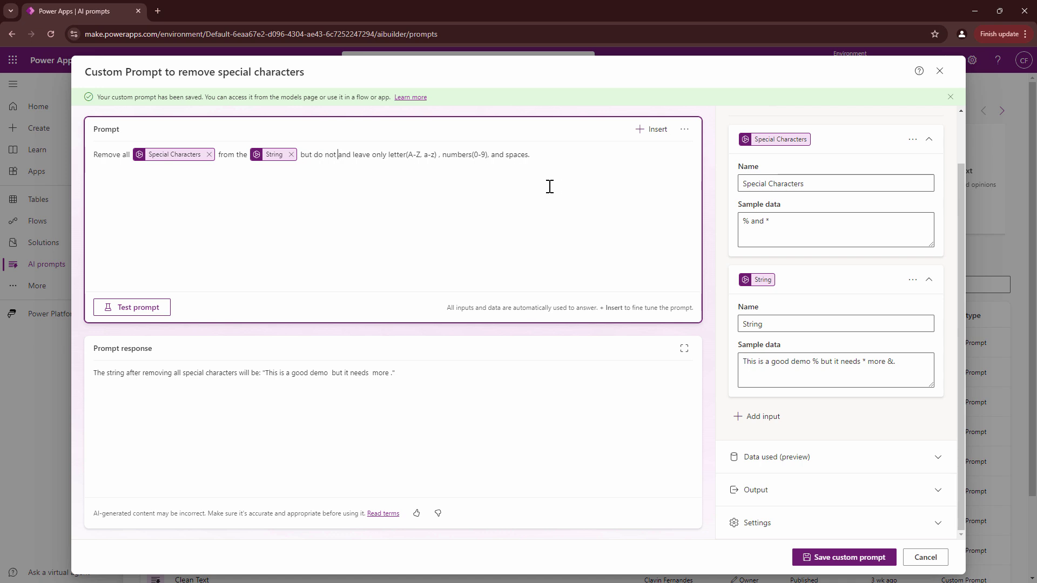
text(te)
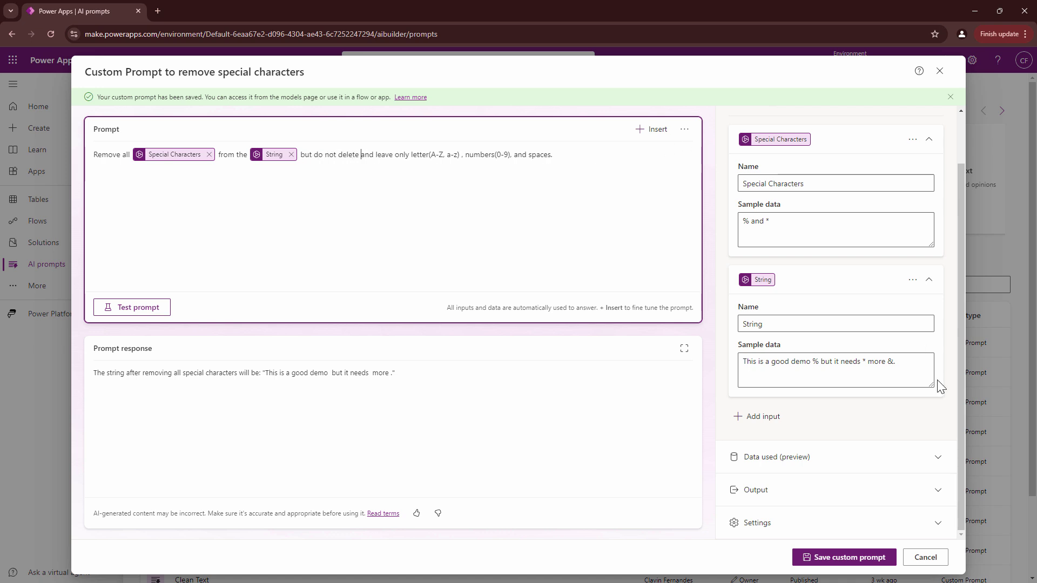
- Add a third prompt input named "Ignore"
click(773, 417)
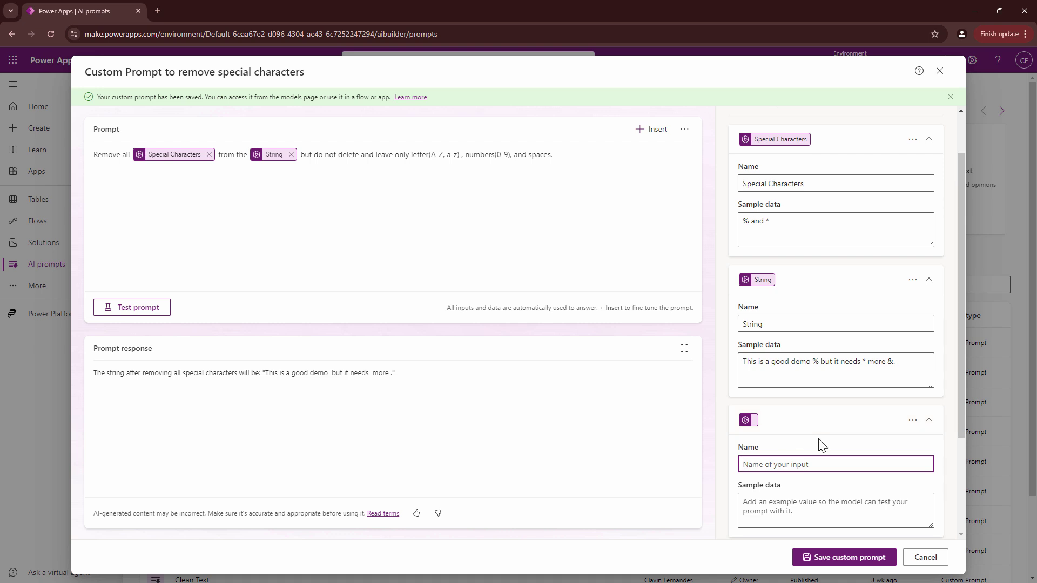
text(Igore c)
key(BackSpace)
key(BackSpace)
key(BackSpace)
key(BackSpace)
key(BackSpace)
text(nore)
scroll(821, 446, down, 3)
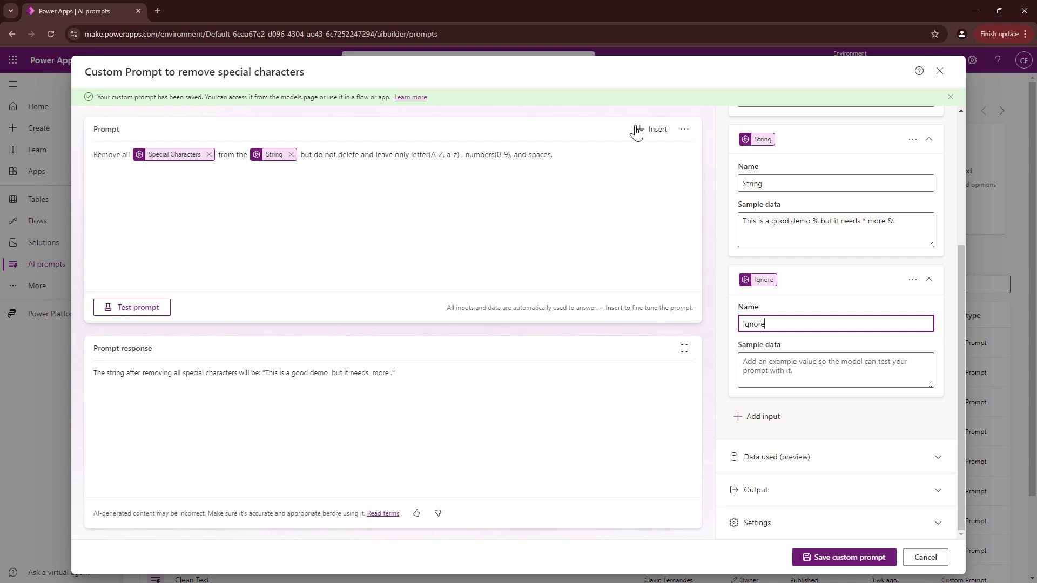
- Insert the Ignore input into the prompt after "but do not delete"
click(367, 155)
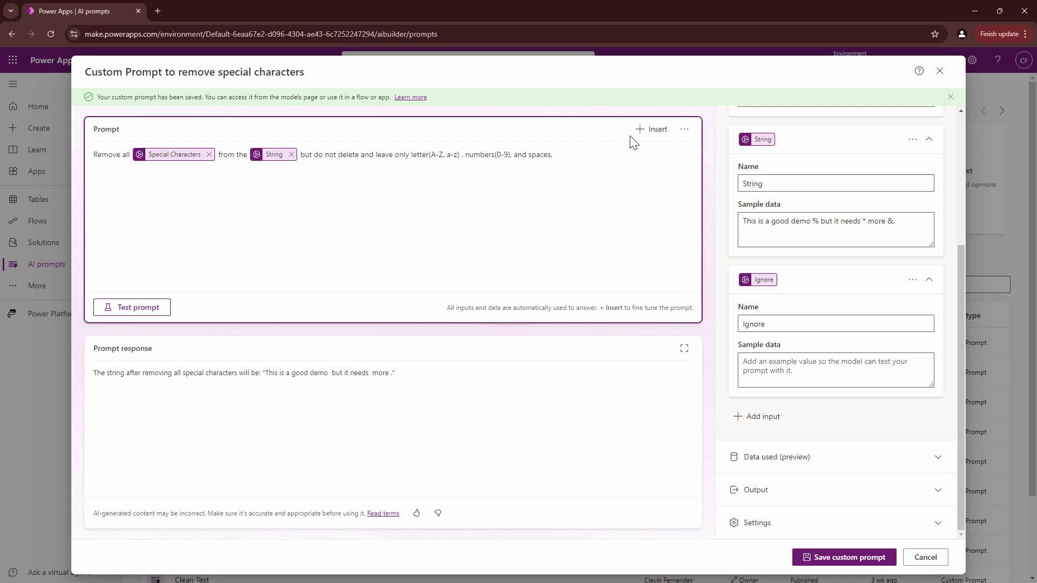
click(650, 130)
click(746, 237)
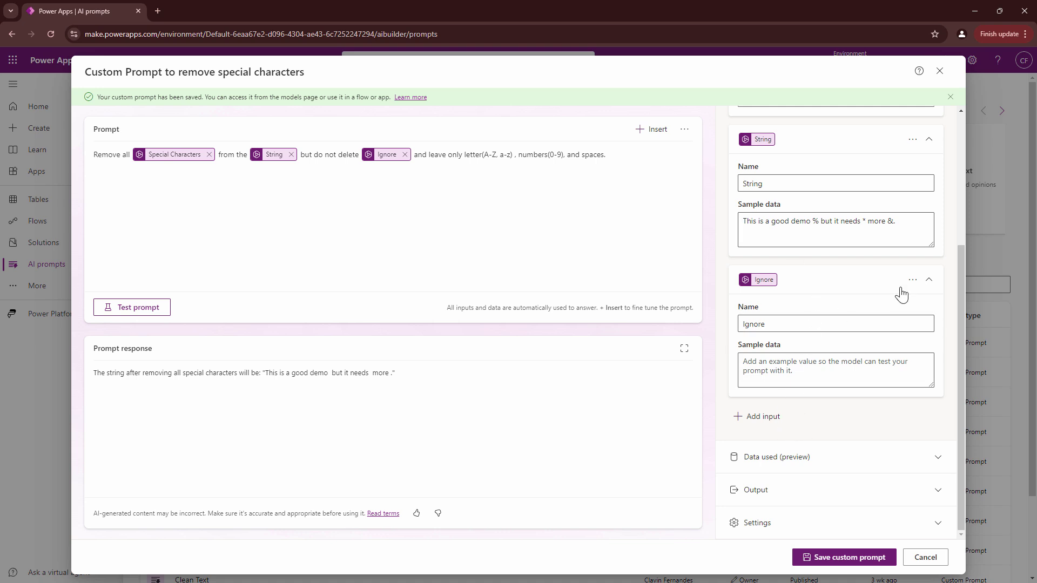
- Enter "&" as the Ignore input's sample data and test the prompt
click(791, 369)
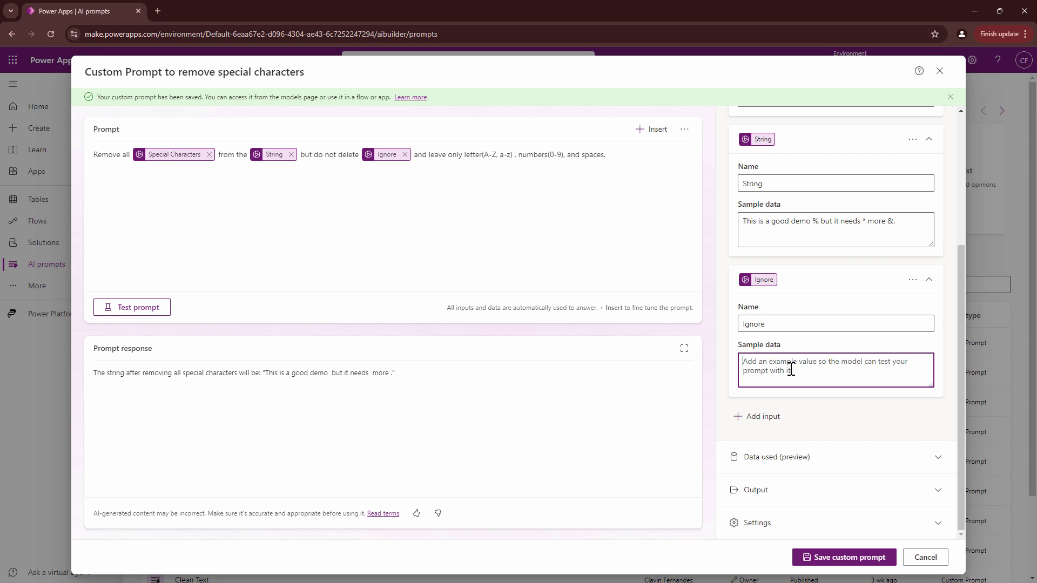
text(&)
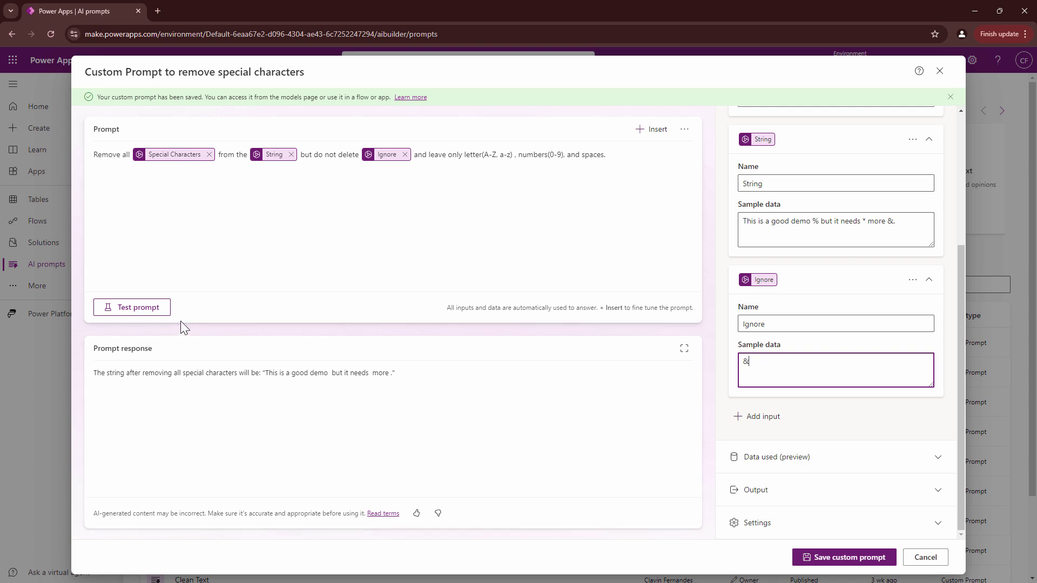
click(161, 313)
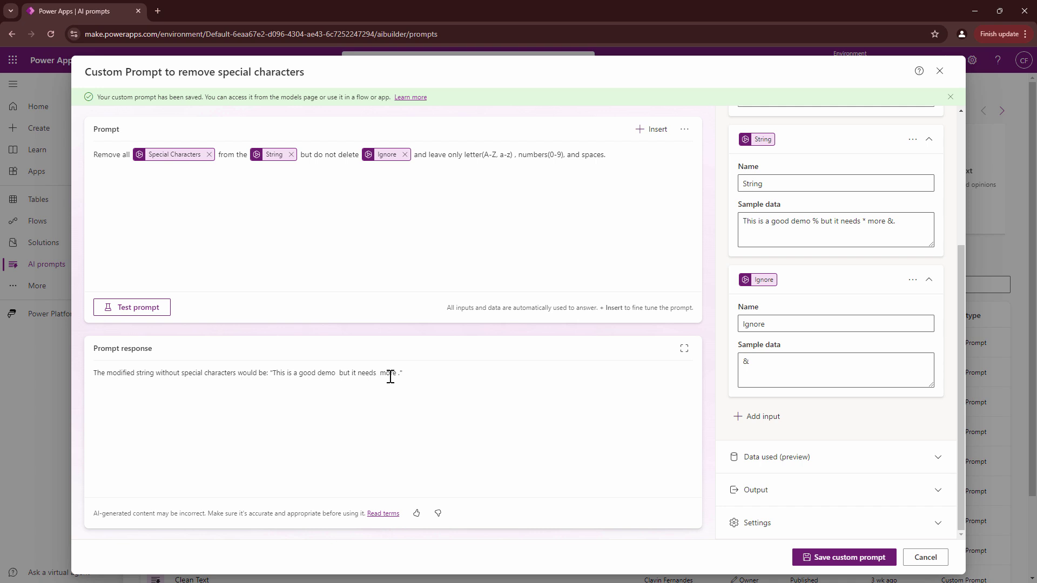
- Remove the Ignore input and the words "but do not delete" from the prompt
click(405, 155)
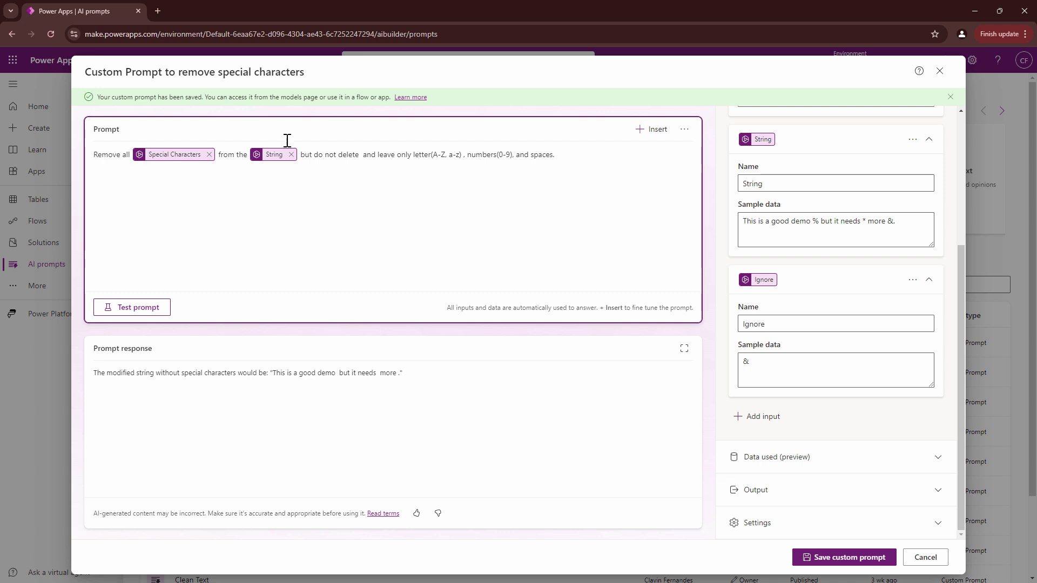
drag(359, 155, 301, 157)
key(BackSpace)
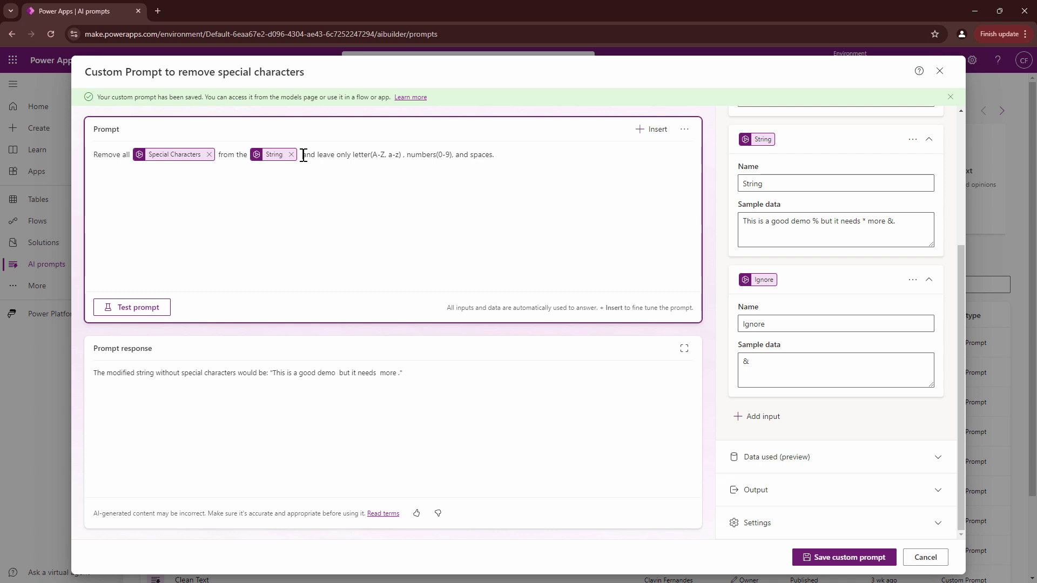
- Begin the prompt with "Do not remove" followed by the Ignore input, ahead of "Remove all"
drag(303, 155, 338, 155)
key(Left)
key(Home)
text(Do not remove)
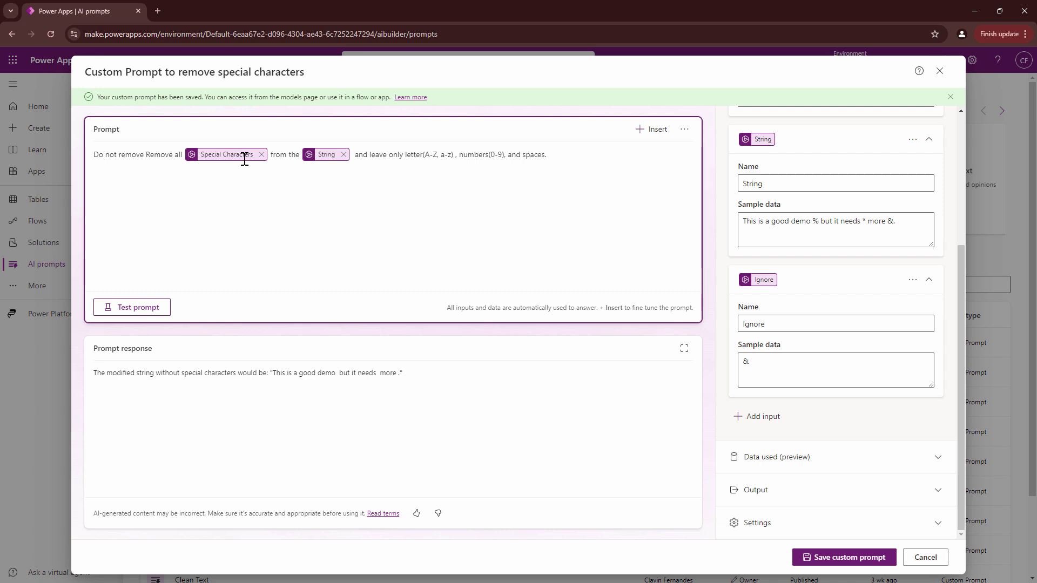
click(659, 131)
click(712, 239)
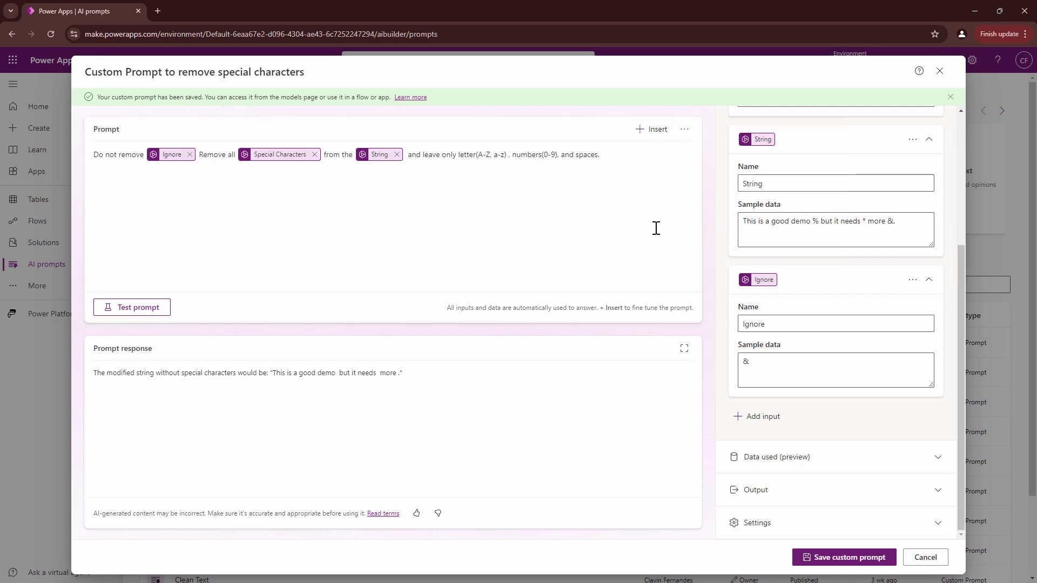
click(207, 155)
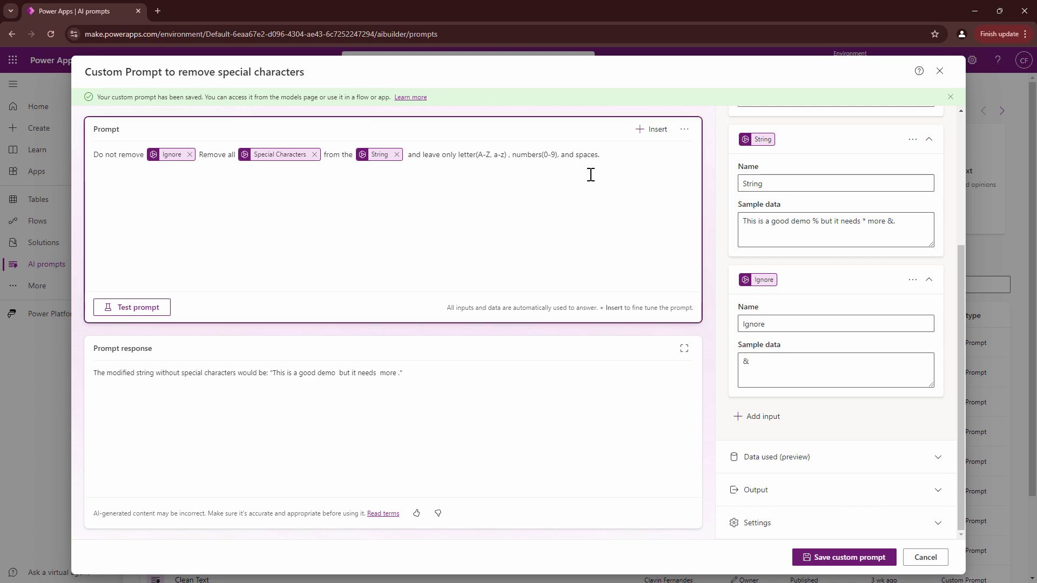
- Change "Remove" after the Ignore input to "but remove" in the prompt
key(Delete)
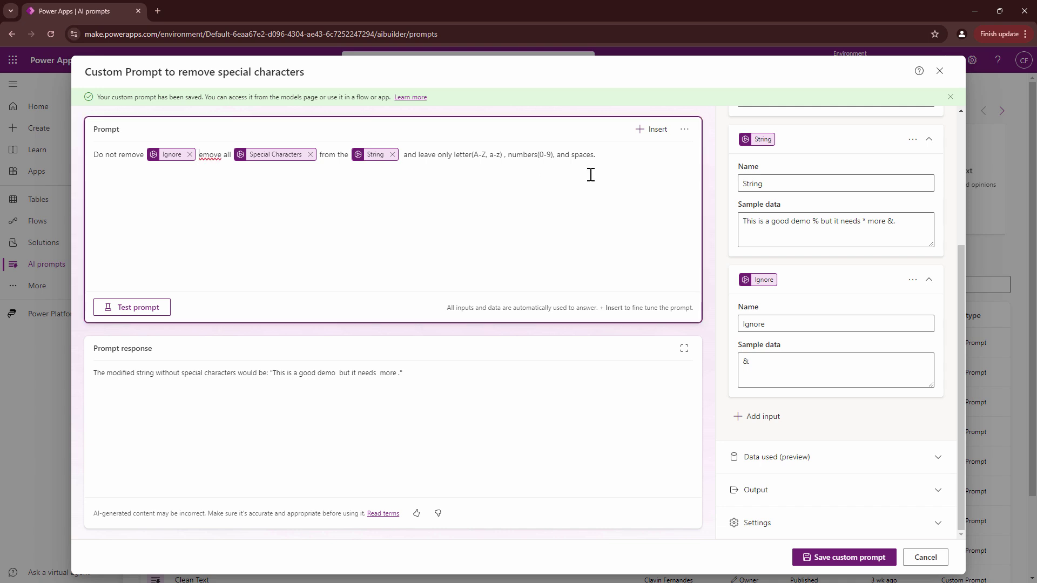
text(bu r)
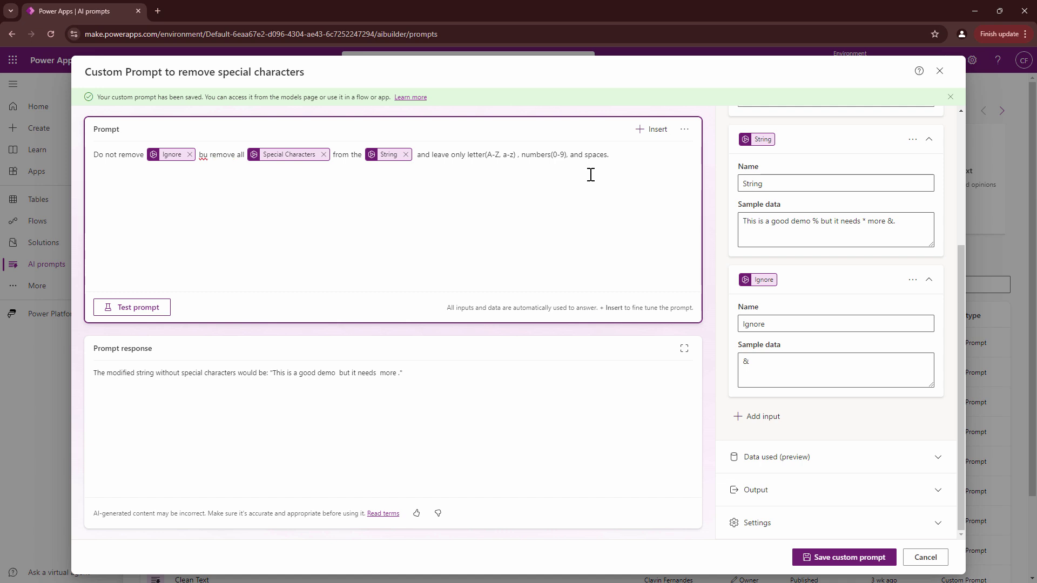
click(209, 156)
key(BackSpace)
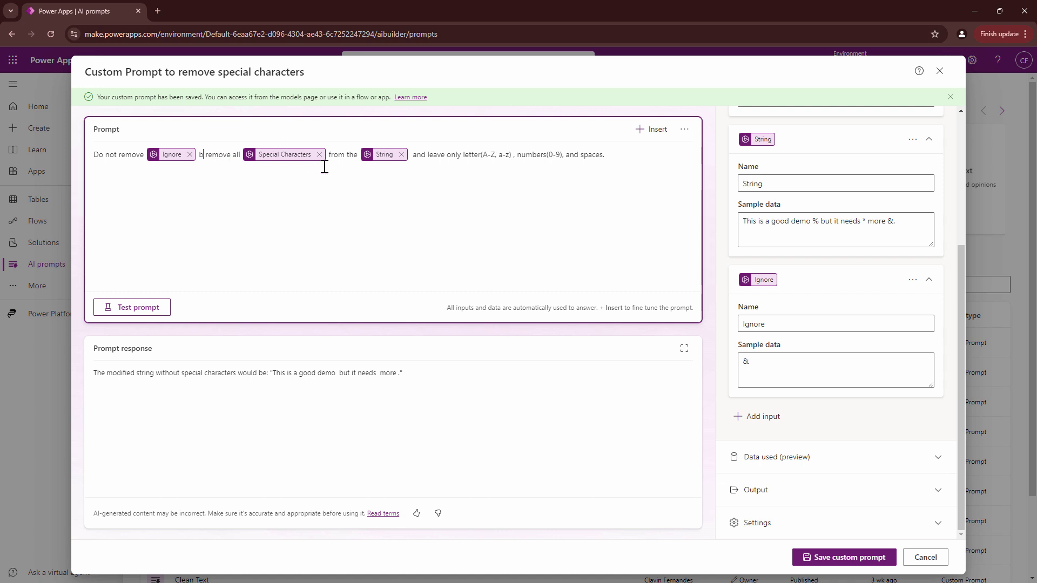
text(ut)
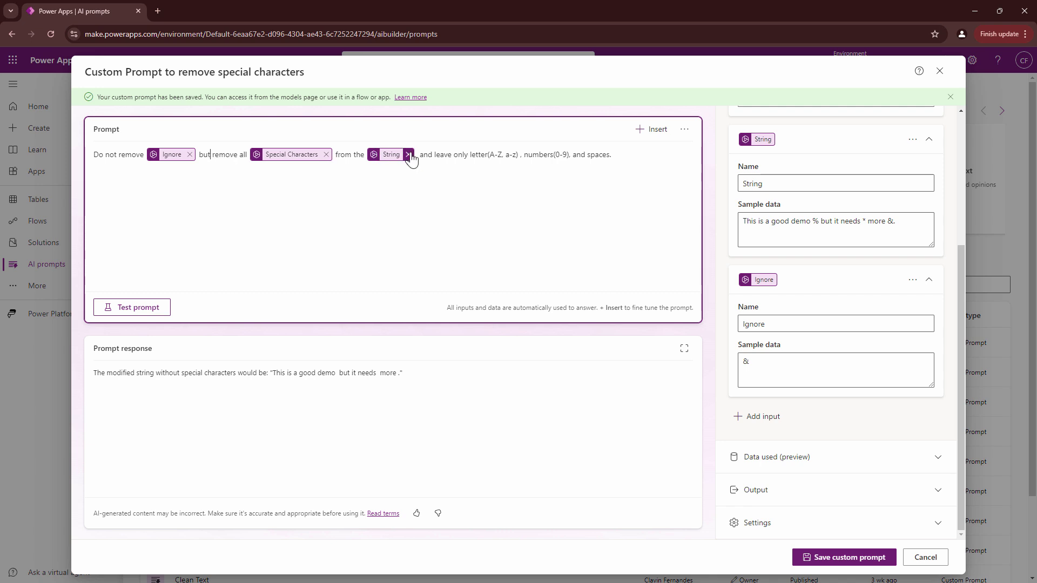
- Replace "all" ahead of the Special Characters input with "only these" and test the prompt
double_click(243, 156)
text(onlu)
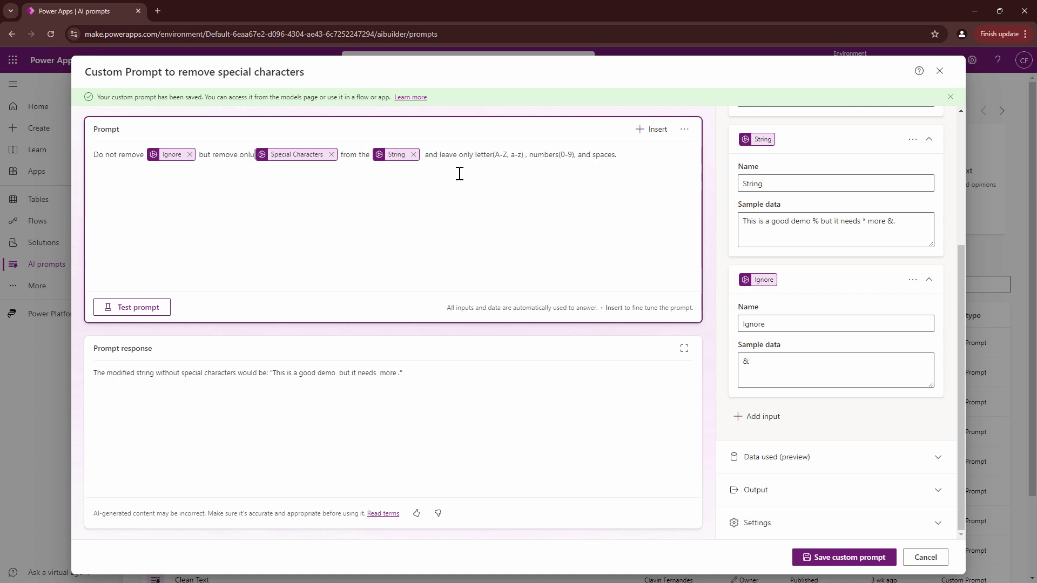
key(BackSpace)
text(y thes)
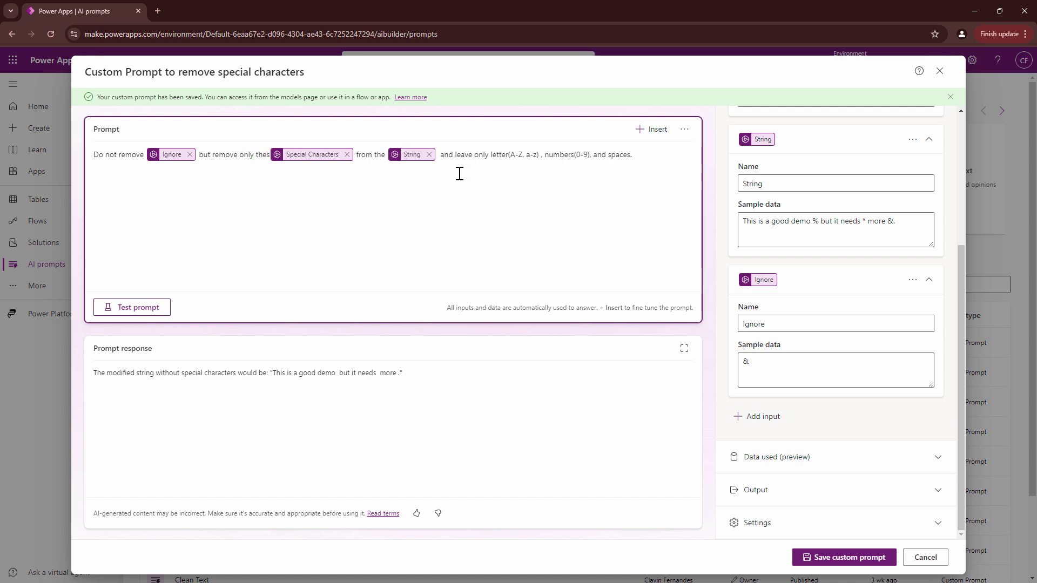
text(e)
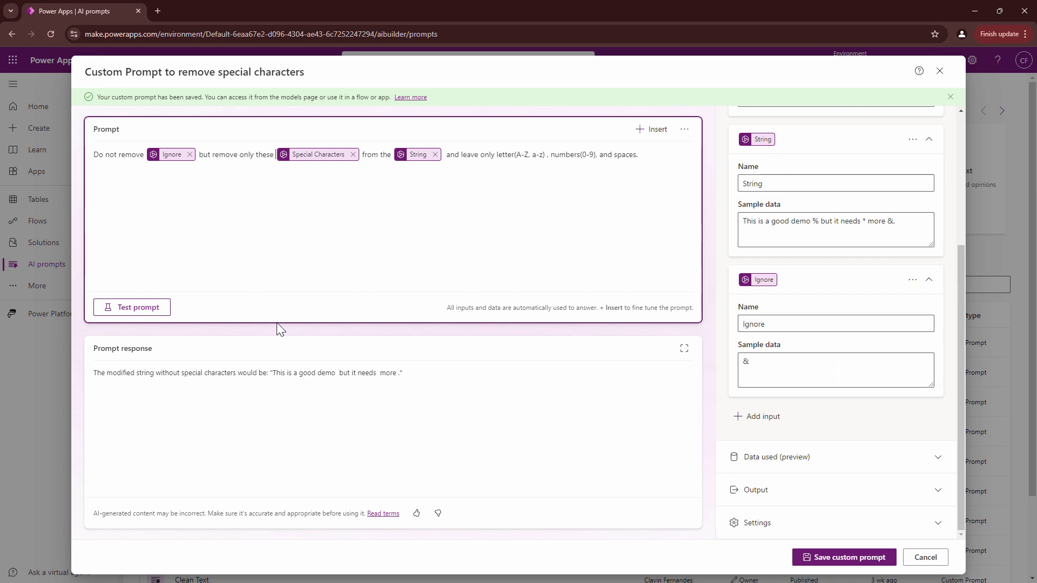
click(135, 308)
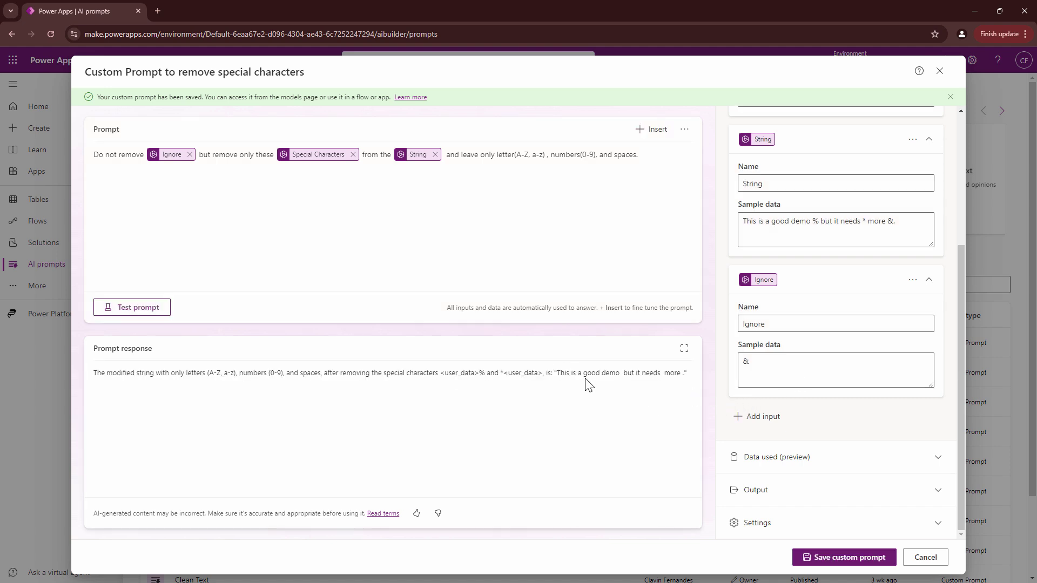
click(761, 367)
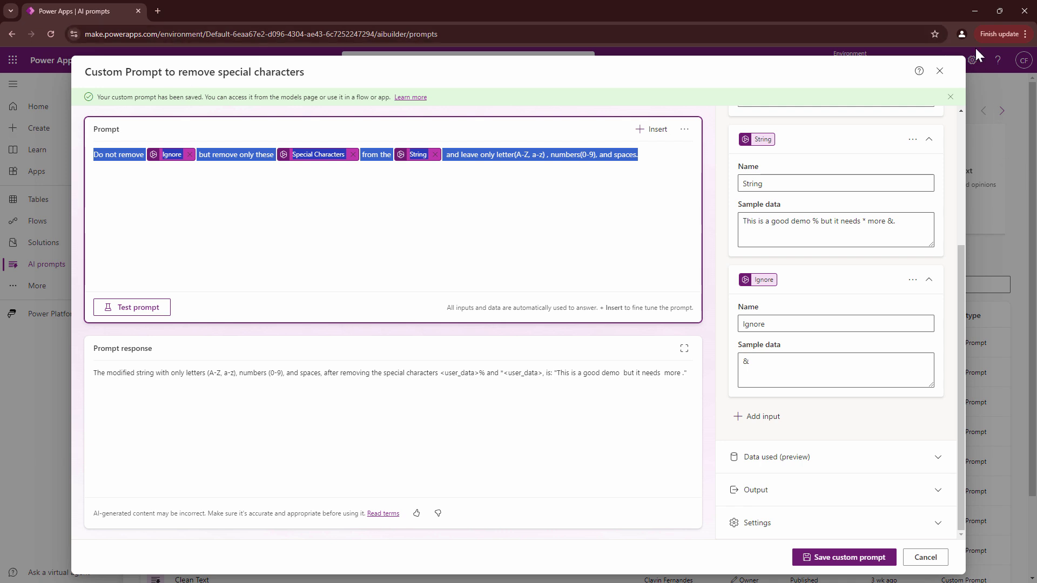
- Switch to another browser profile and open ChatGPT
click(966, 34)
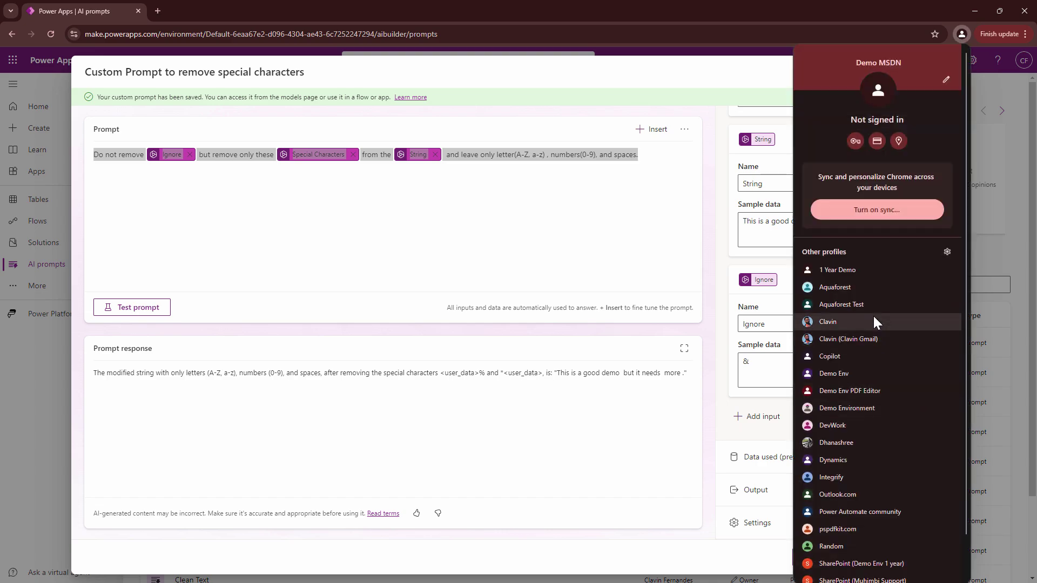
click(874, 319)
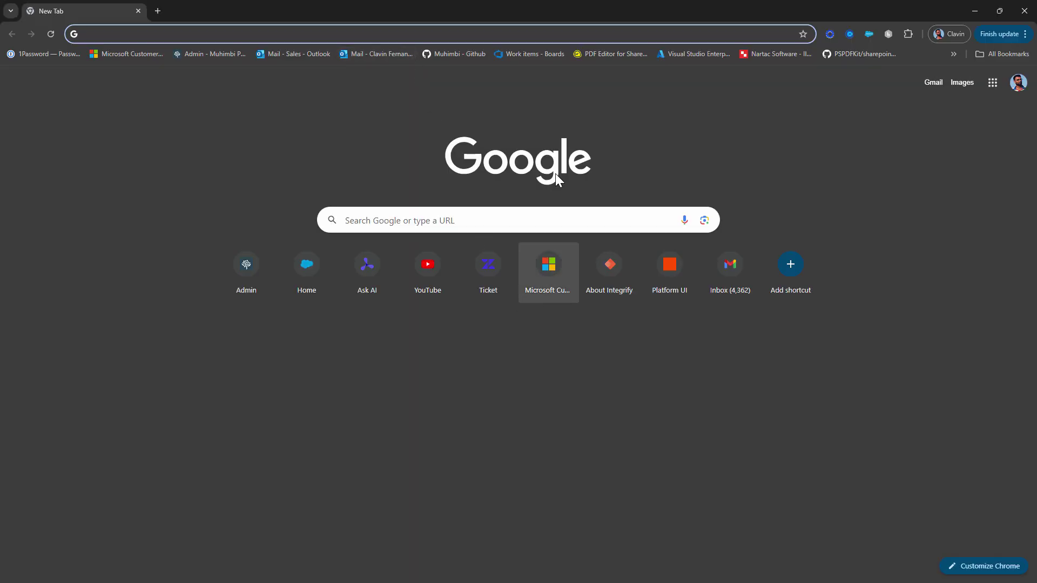
text(c)
key(Return)
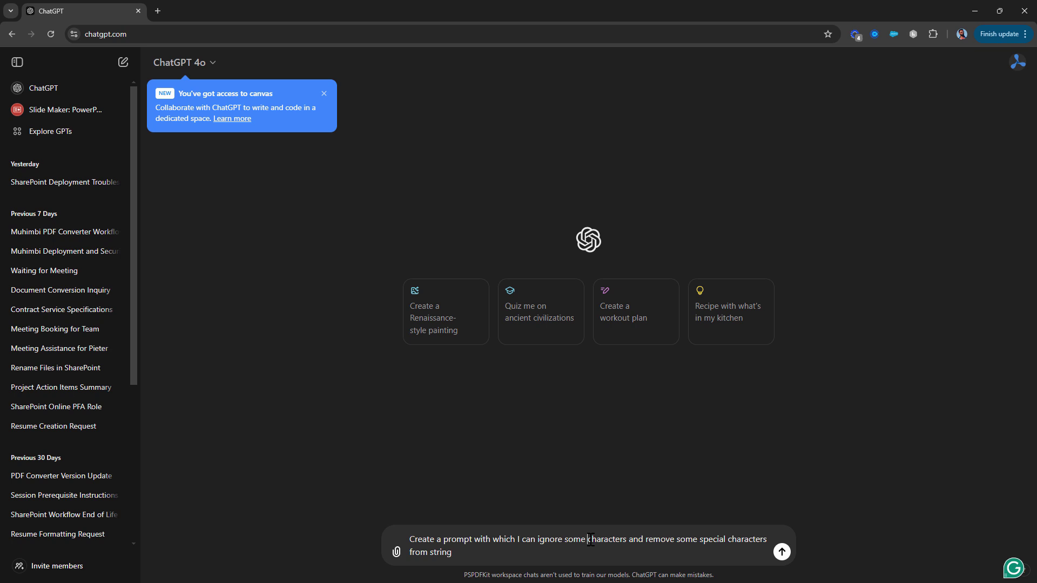
- Draft a ChatGPT request to create a prompt that ignores some special characters e.g & and removes special characters % * from string
text(spcial)
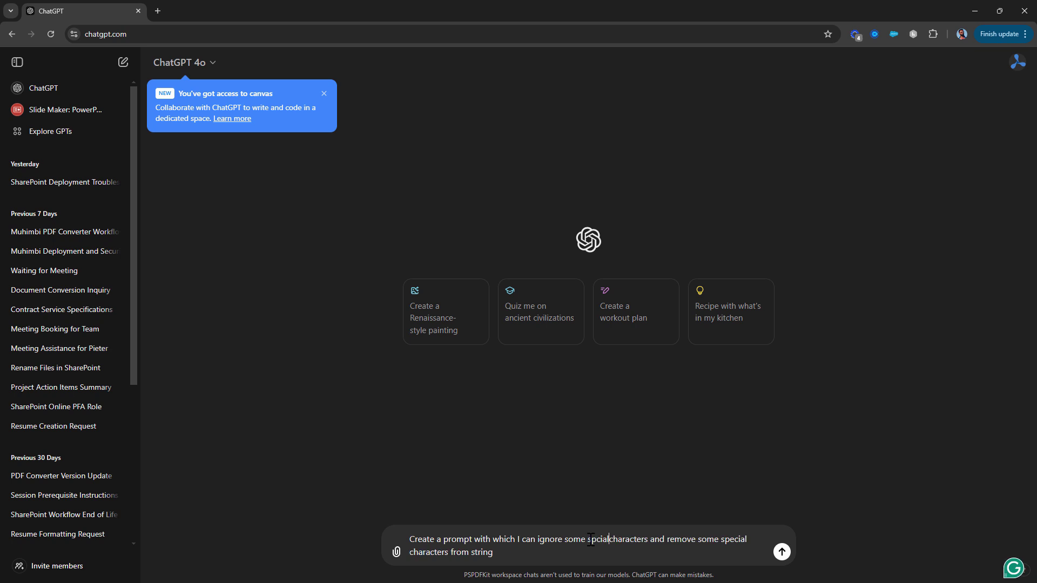
click(653, 538)
text(e.g)
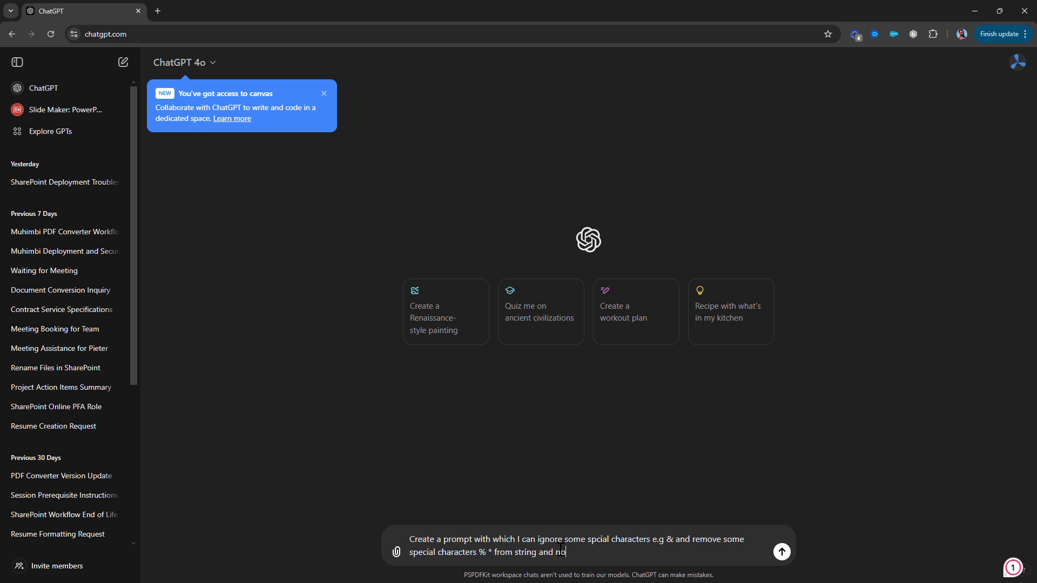
key(BackSpace)
key(BackSpace)
key(BackSpace)
key(BackSpace)
key(BackSpace)
key(BackSpace)
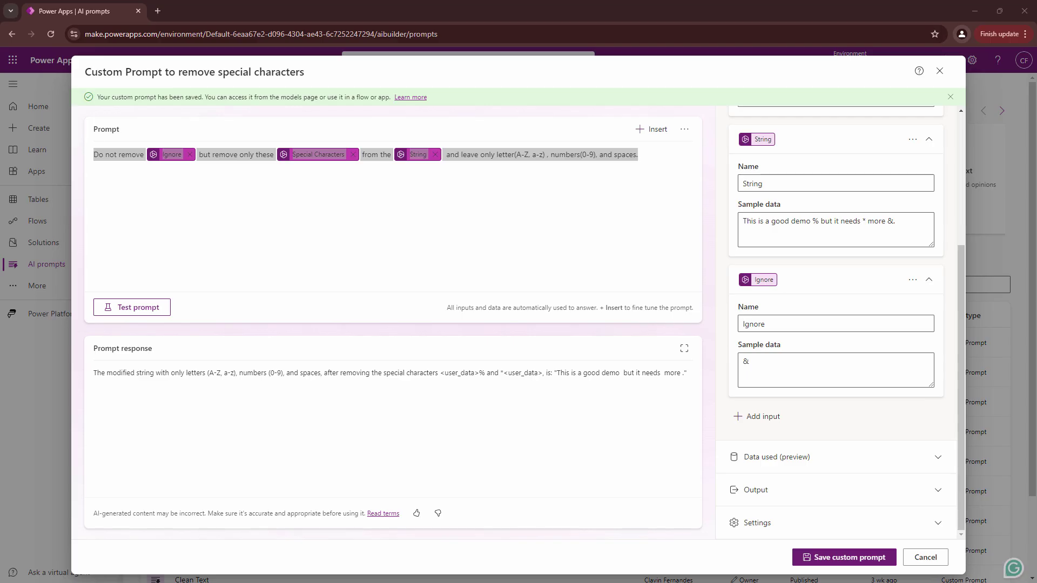
- Copy "and leave only letter(A-Z, a-z) , numbers(0-9), and spaces." from the custom prompt, append it to the ChatGPT request and send it
key(ctrl+a)
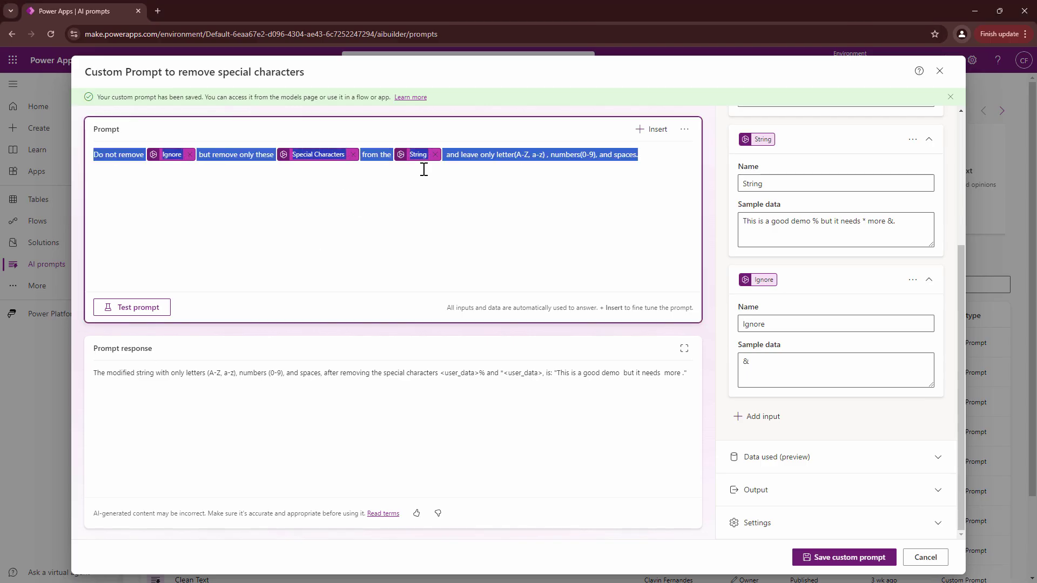
click(453, 155)
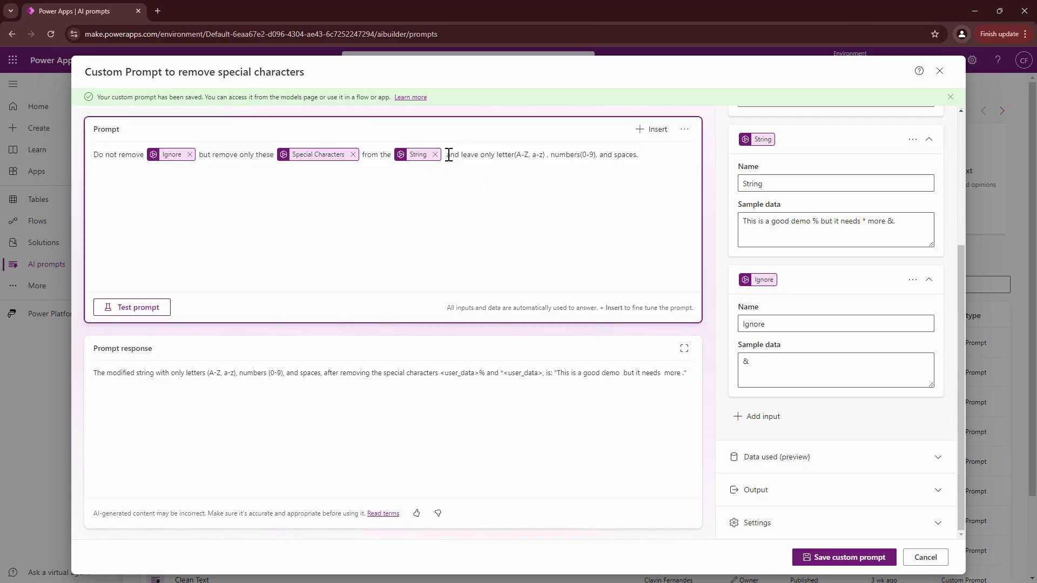
drag(448, 155, 644, 155)
key(ctrl+c)
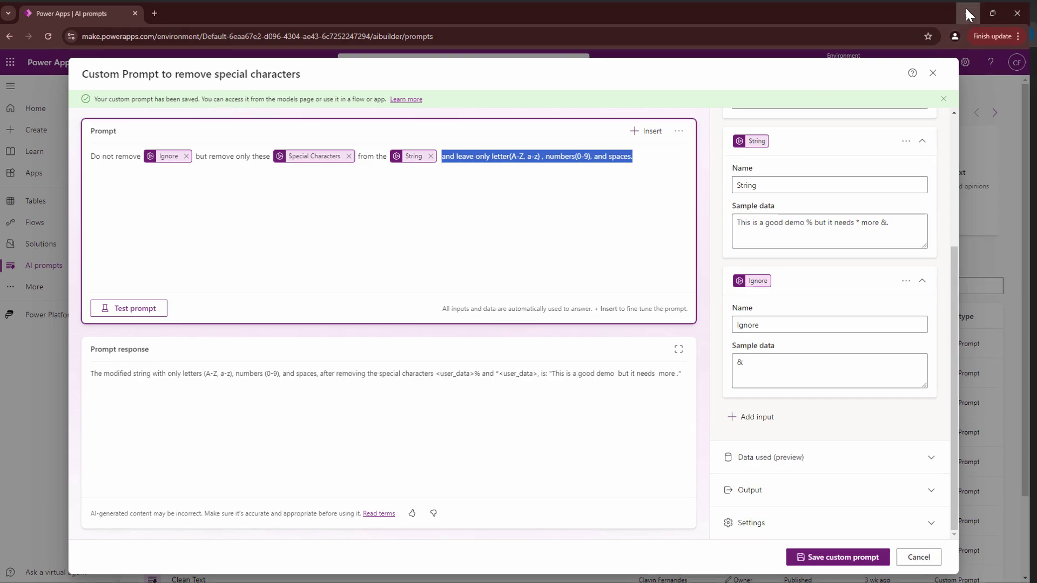
click(966, 10)
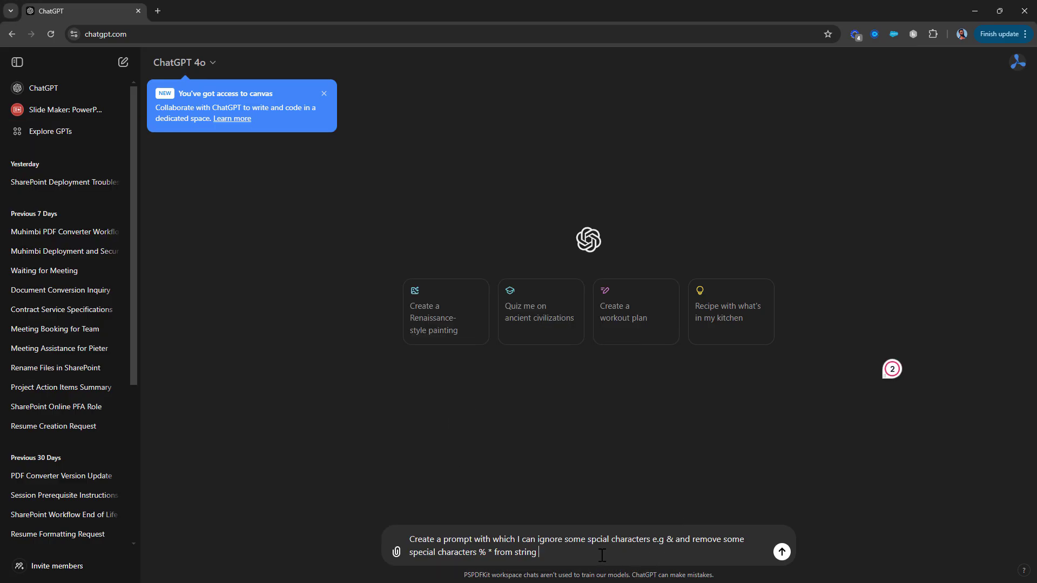
key(ctrl+v)
click(781, 551)
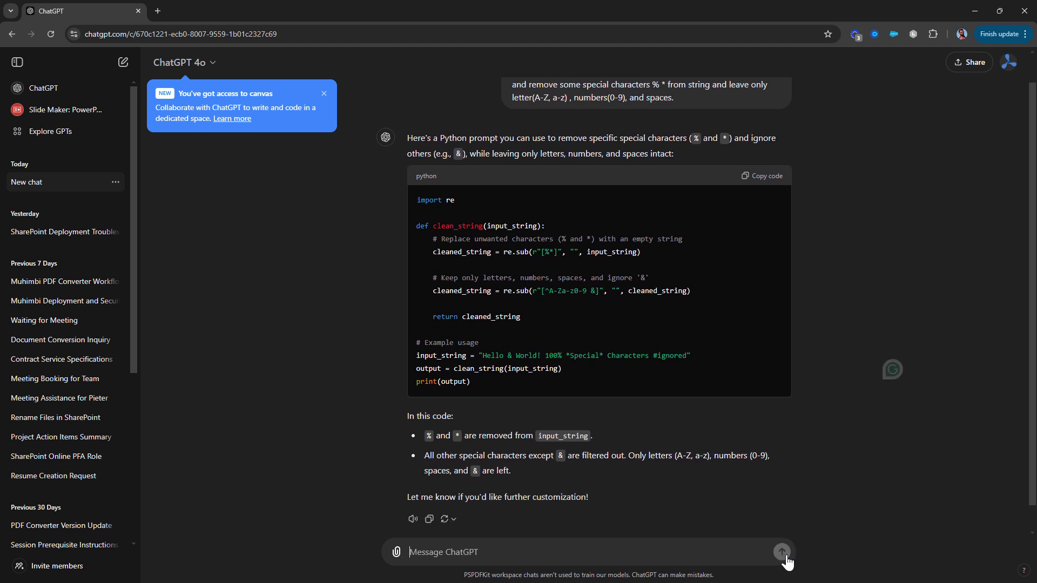
- Resend the same ChatGPT request, reworded to begin "Create a prompt text prompt for Chat GPT"
scroll(700, 133, up, 1)
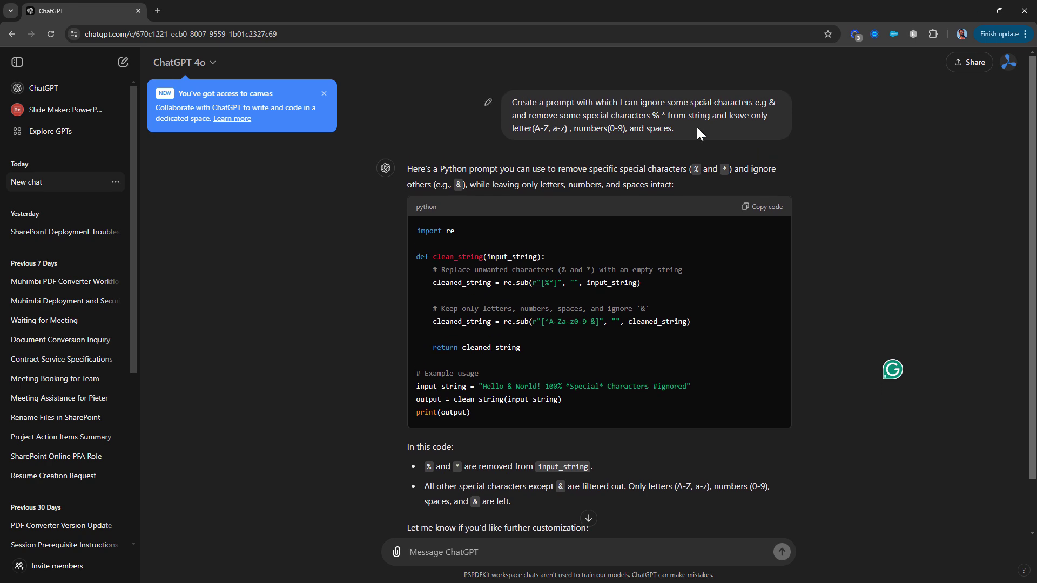
drag(509, 100, 637, 126)
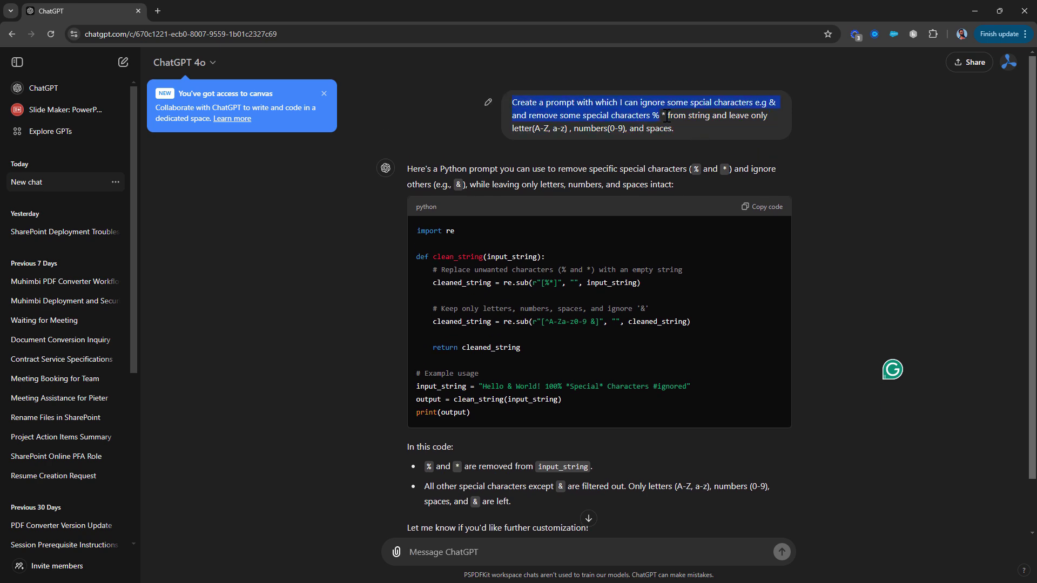
drag(638, 125, 675, 130)
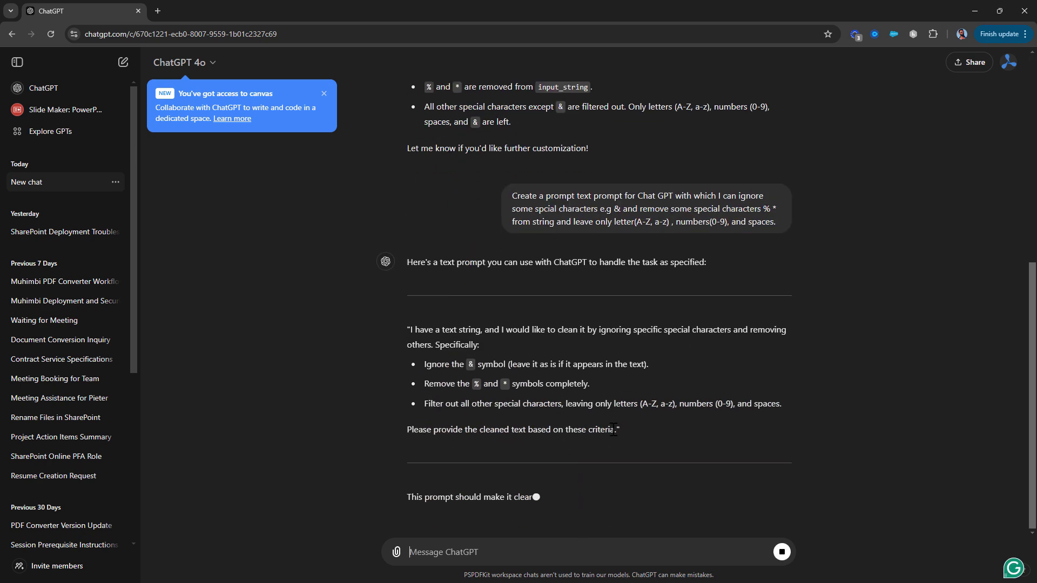
- Replace the whole custom prompt in Power Apps with ChatGPT's suggested text, from "I have a text string" to "based on these criteria."
drag(616, 430, 410, 306)
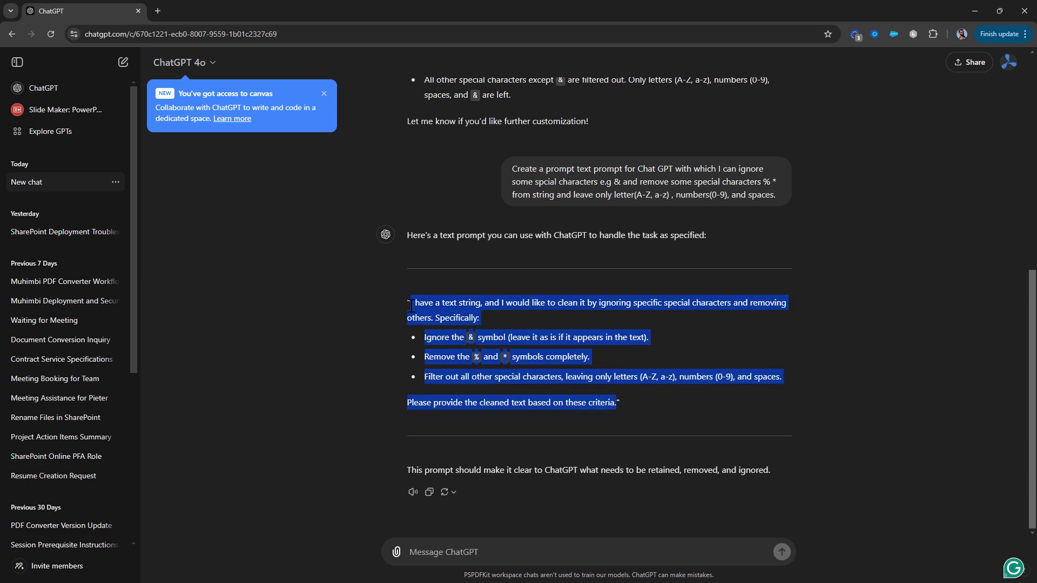
click(974, 11)
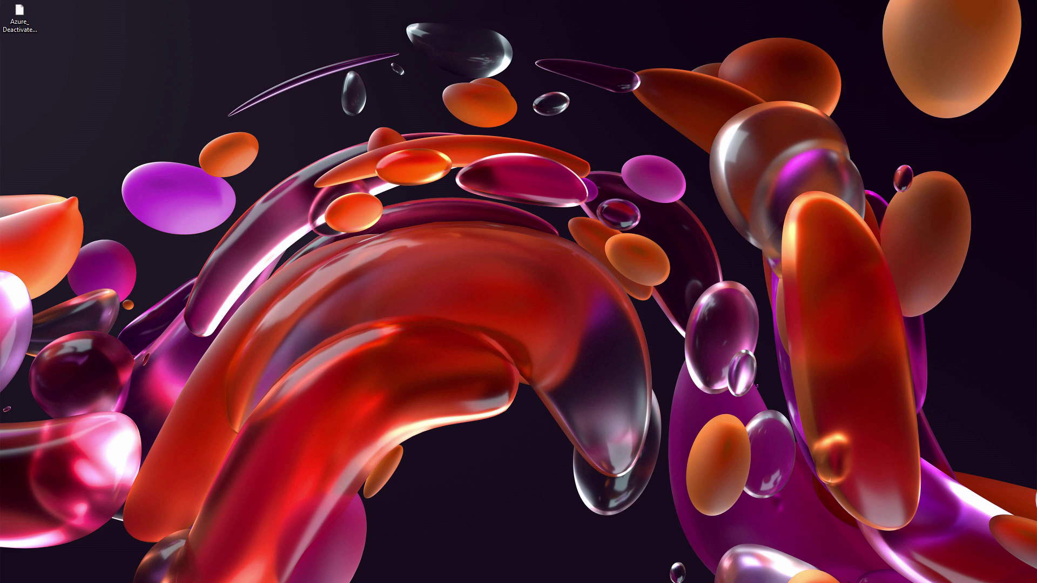
key(alt+Tab)
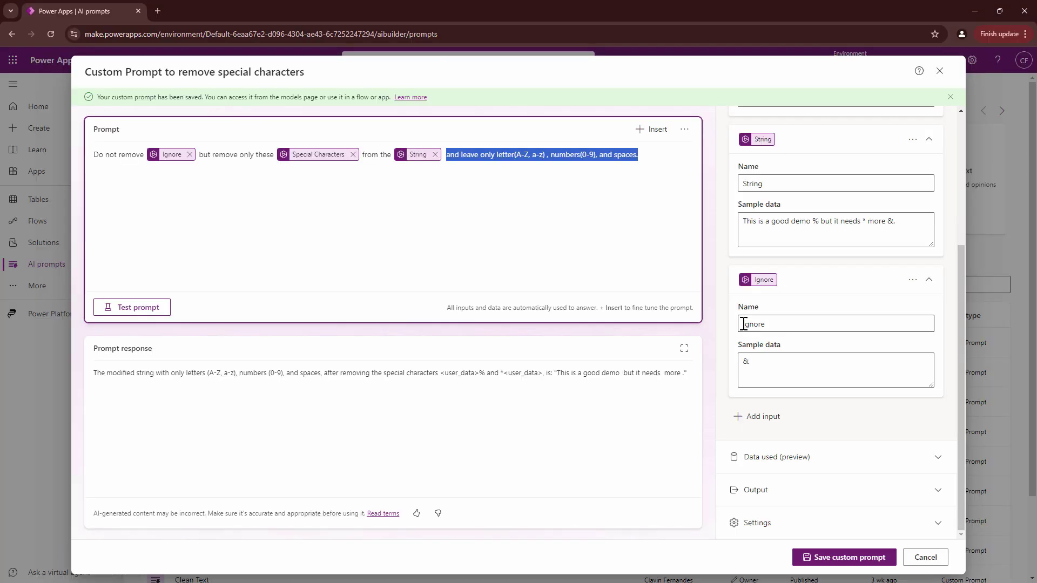
key(ctrl+a)
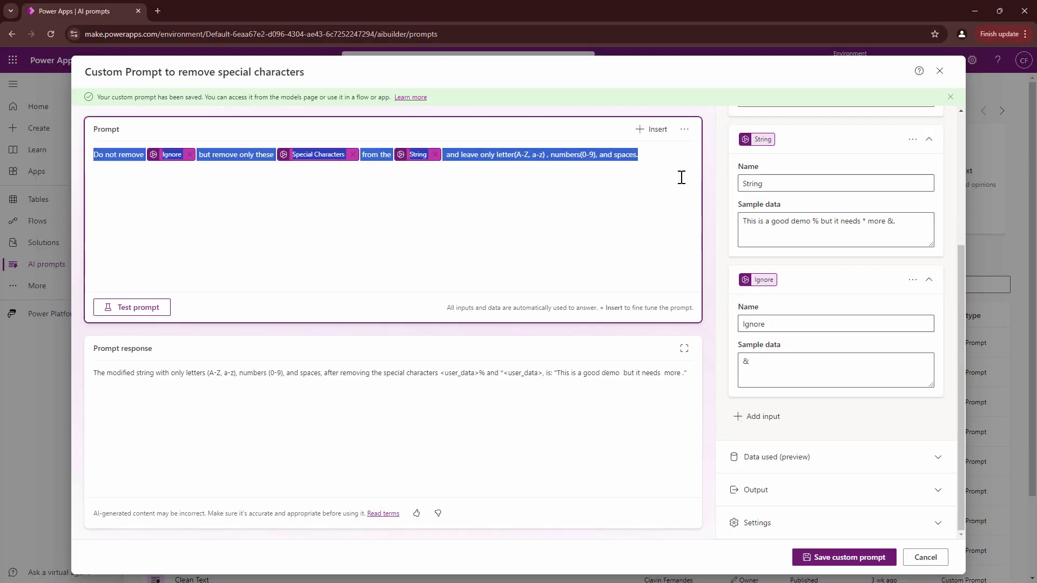
text(I have a text string, and I would like to clean it by ignoring specific special characters and removing others. Specifically: Ignore the & symbol (leave it as is if it appears in the text).Remove the % and * symbols completely.Filter out all other special characters, leaving only letters (A-Z, a-z), numbers (0-9), and spaces. Please provide the cleaned text based on these criteria.)
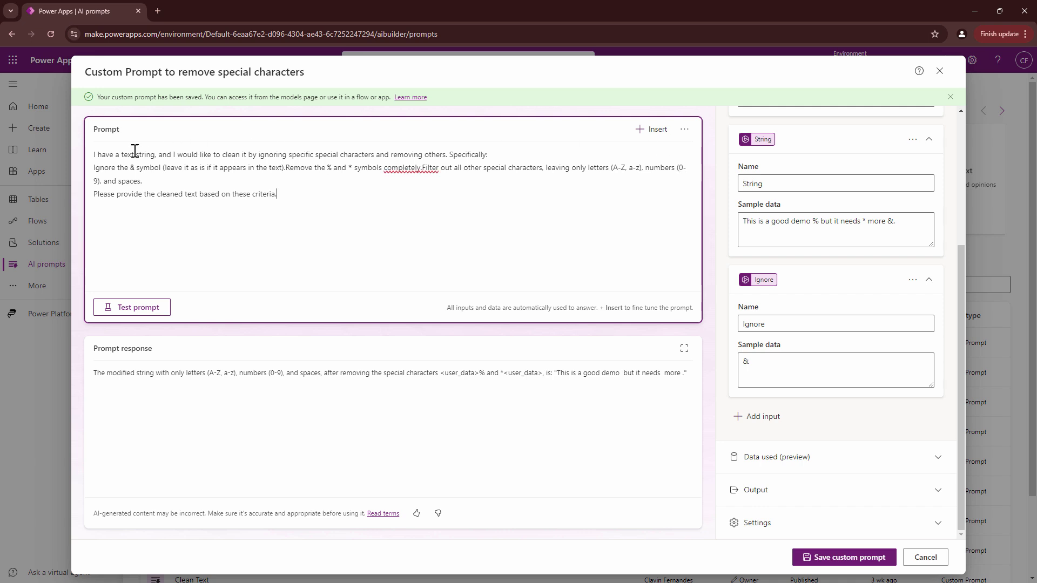
- Delete the word "string" from "I have a text string" and test the prompt
double_click(144, 155)
key(BackSpace)
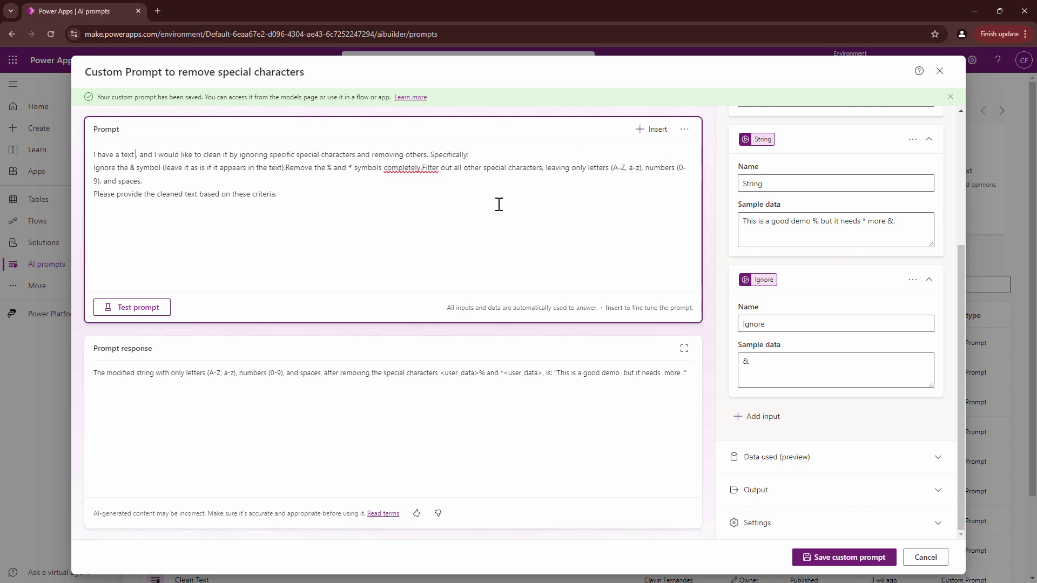
click(120, 307)
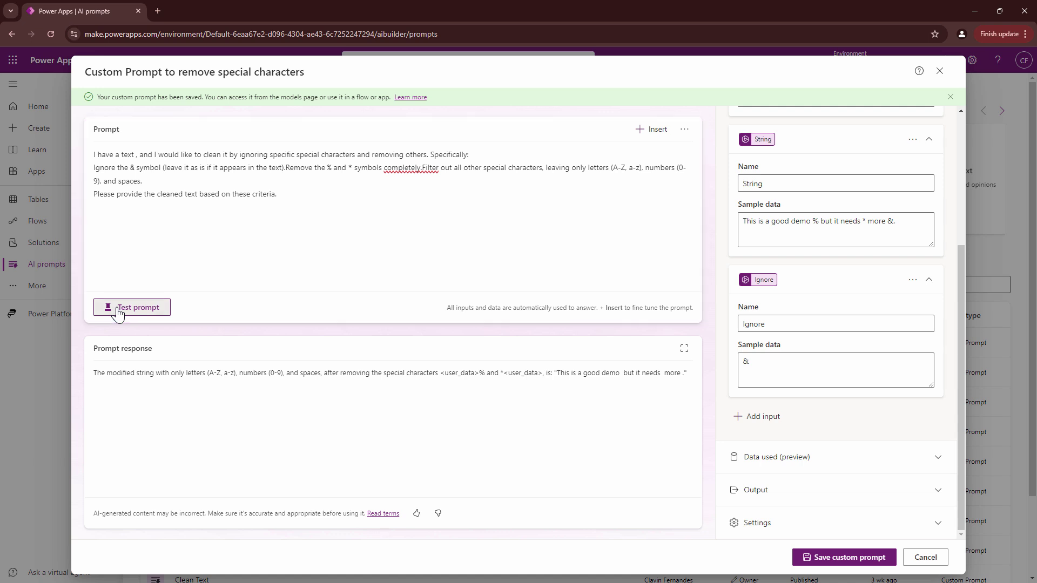
- Insert the String input into the prompt after "I have a text"
click(135, 157)
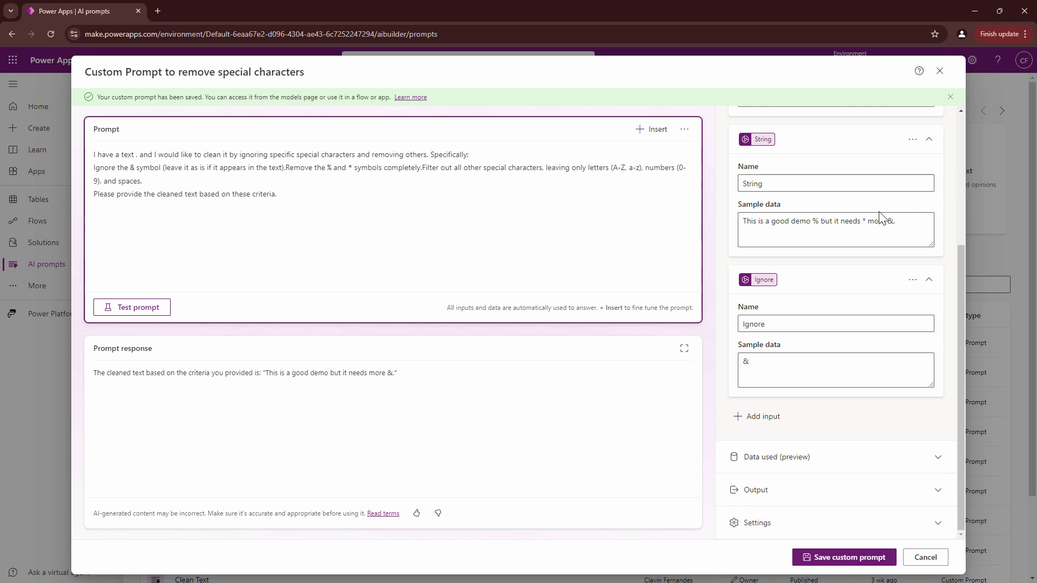
click(652, 130)
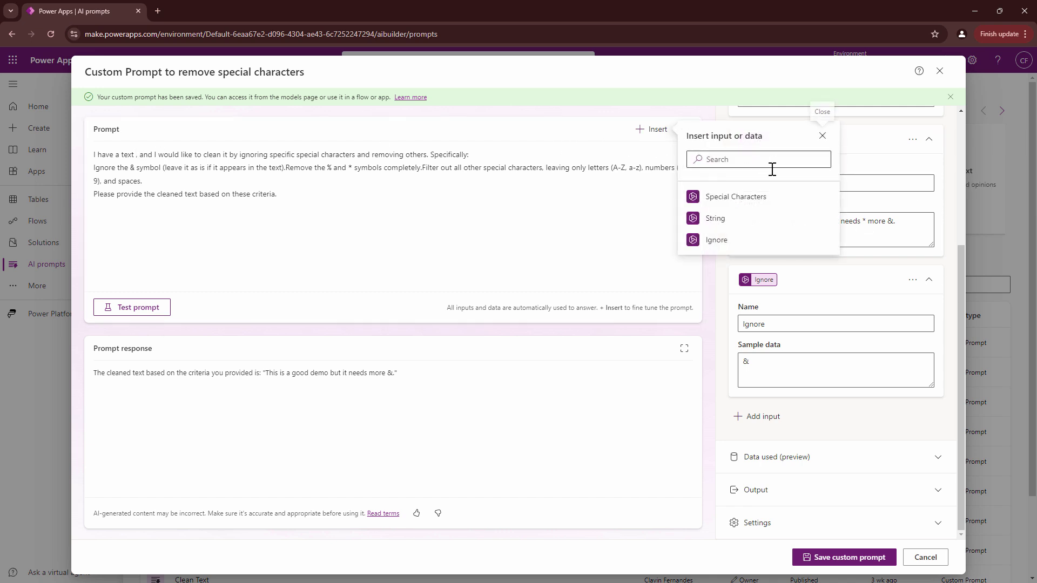
click(761, 217)
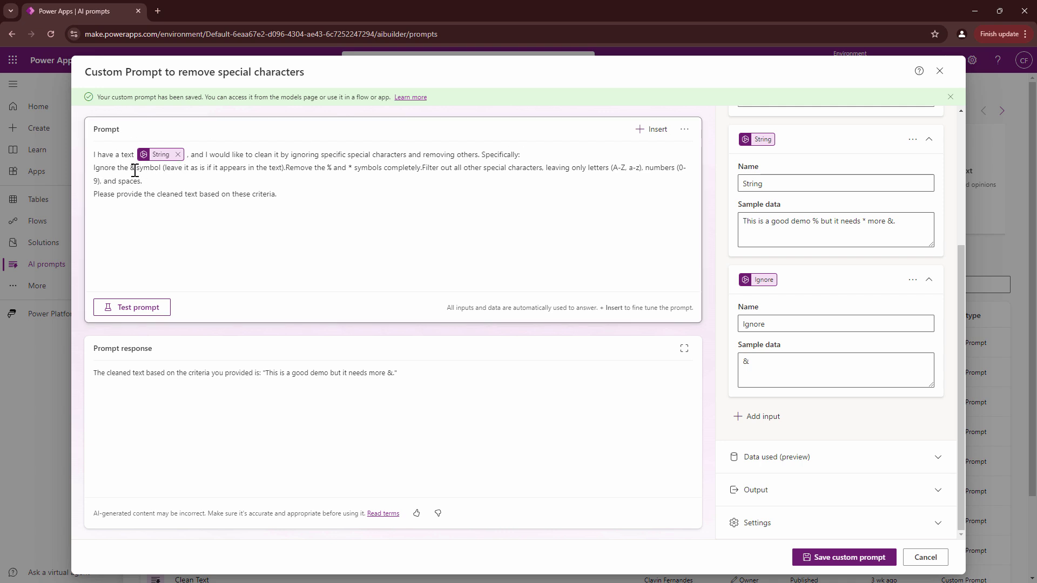
- Insert the Ignore input after "Ignore the & symbol" in the prompt and add a space before "Remove"
click(167, 170)
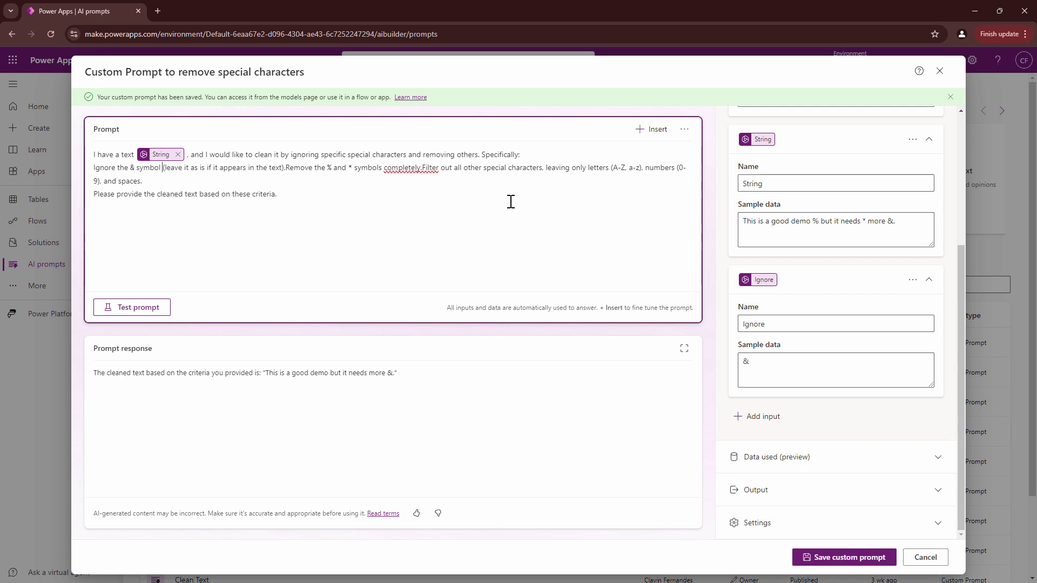
click(652, 129)
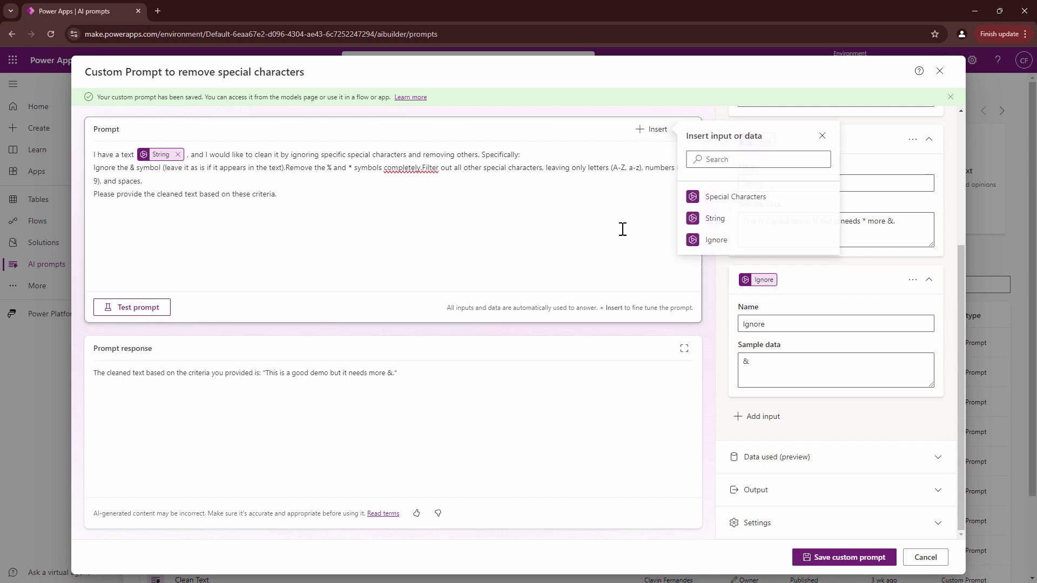
click(766, 237)
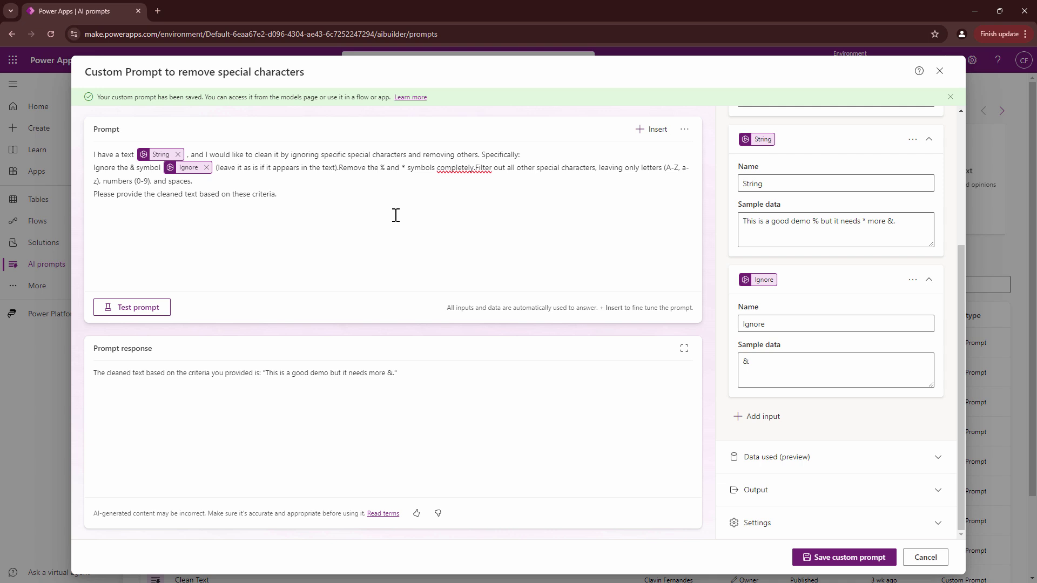
click(340, 168)
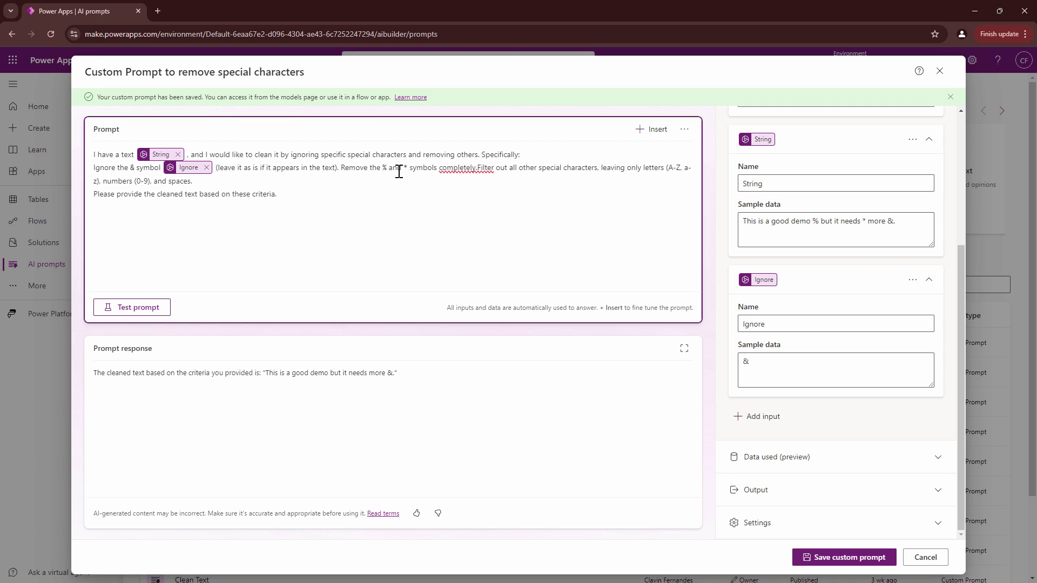
- Replace "% and *" in the prompt with the Special Characters input and add a space before "Filter"
drag(382, 168, 409, 169)
key(BackSpace)
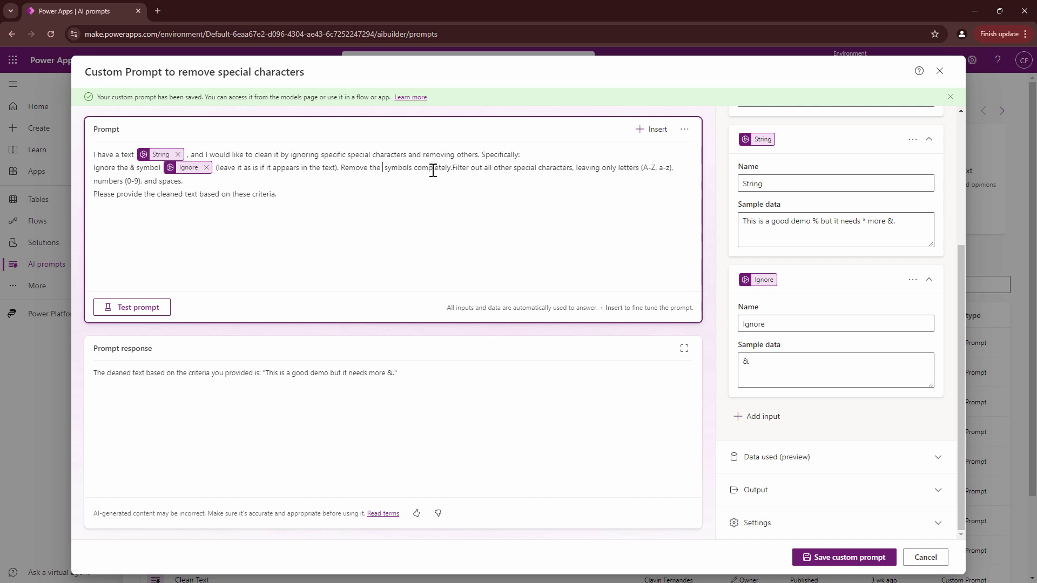
click(654, 131)
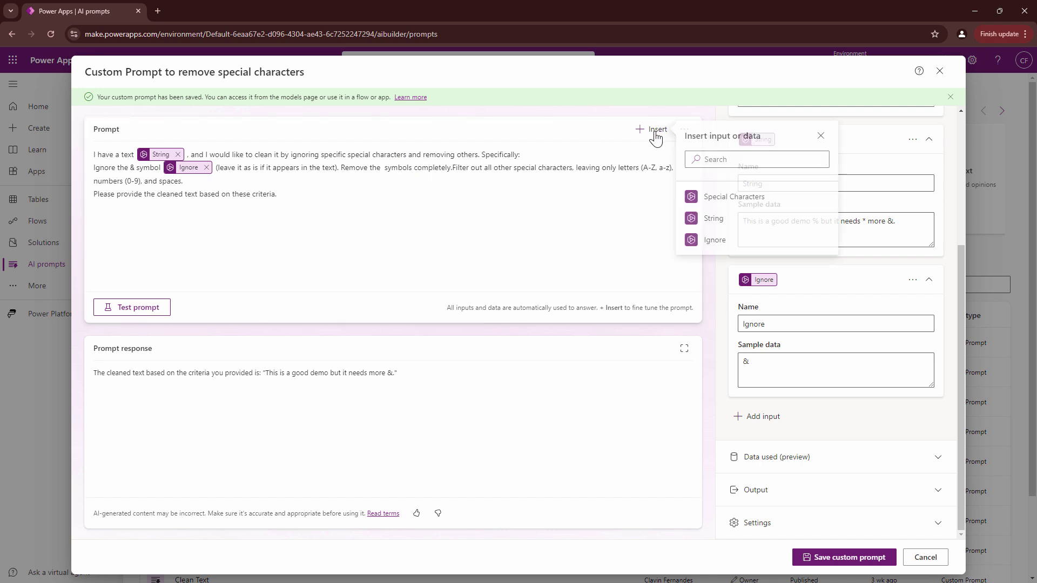
click(729, 197)
click(508, 168)
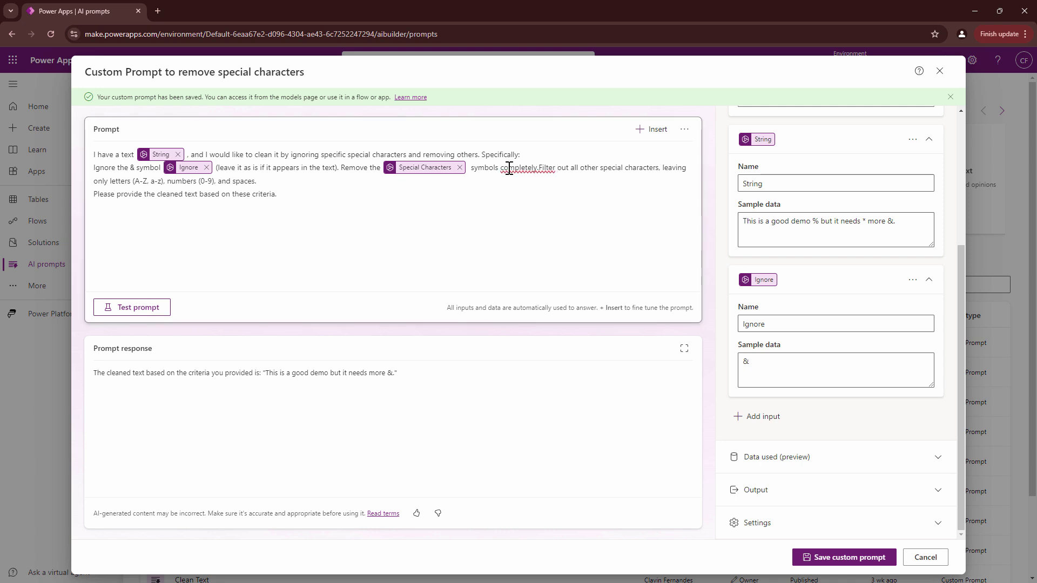
click(472, 168)
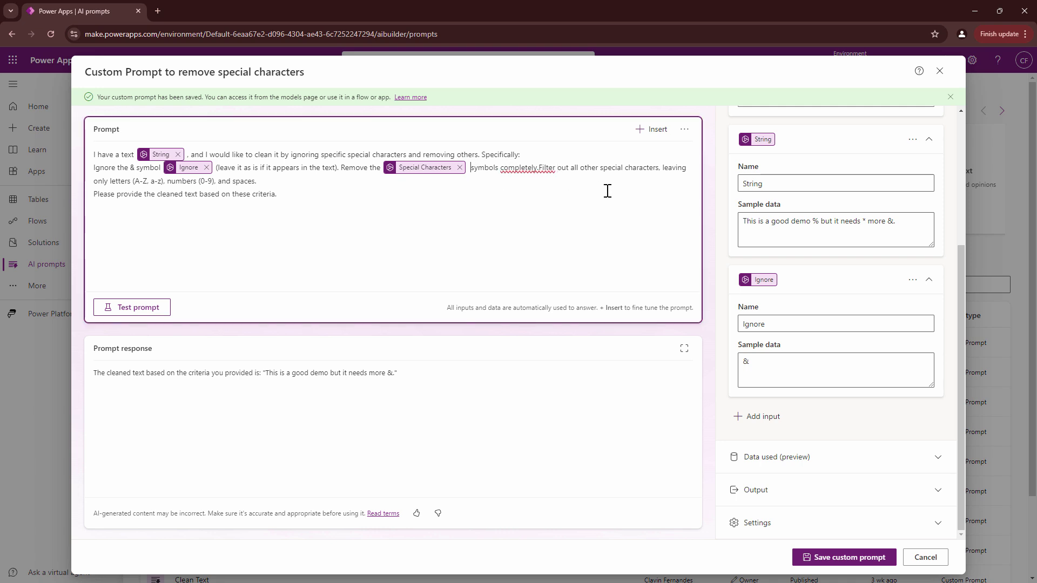
click(540, 168)
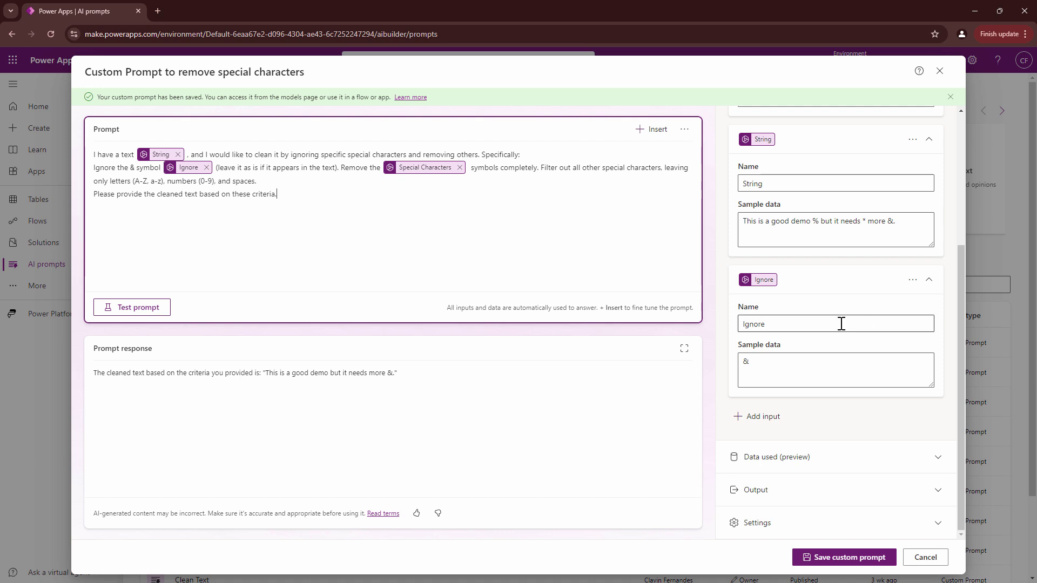
- Wrap the String, Ignore and Special Characters inputs in the prompt in double quotation marks and test the prompt
scroll(821, 300, up, 3)
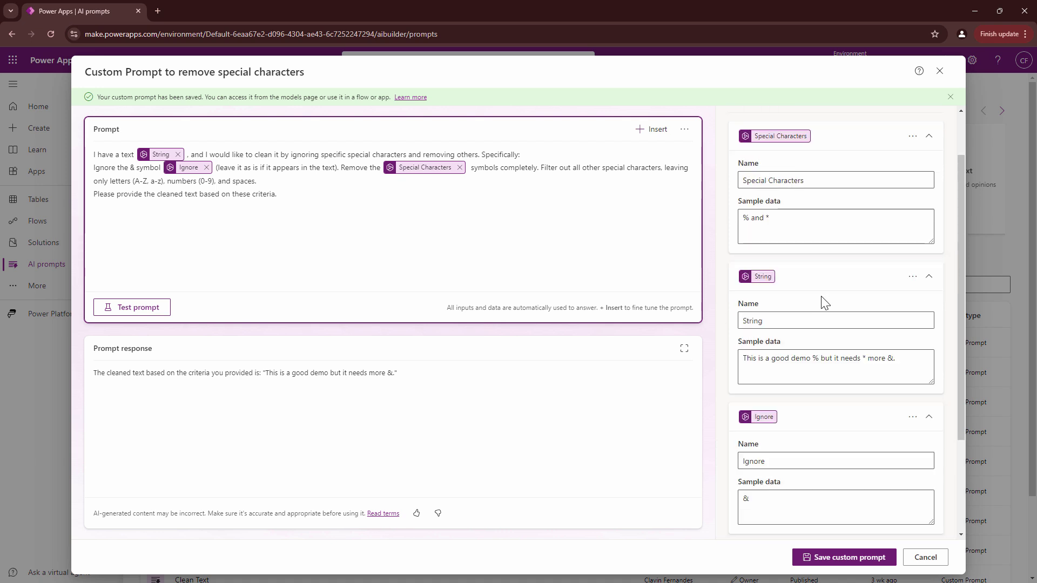
scroll(821, 300, down, 3)
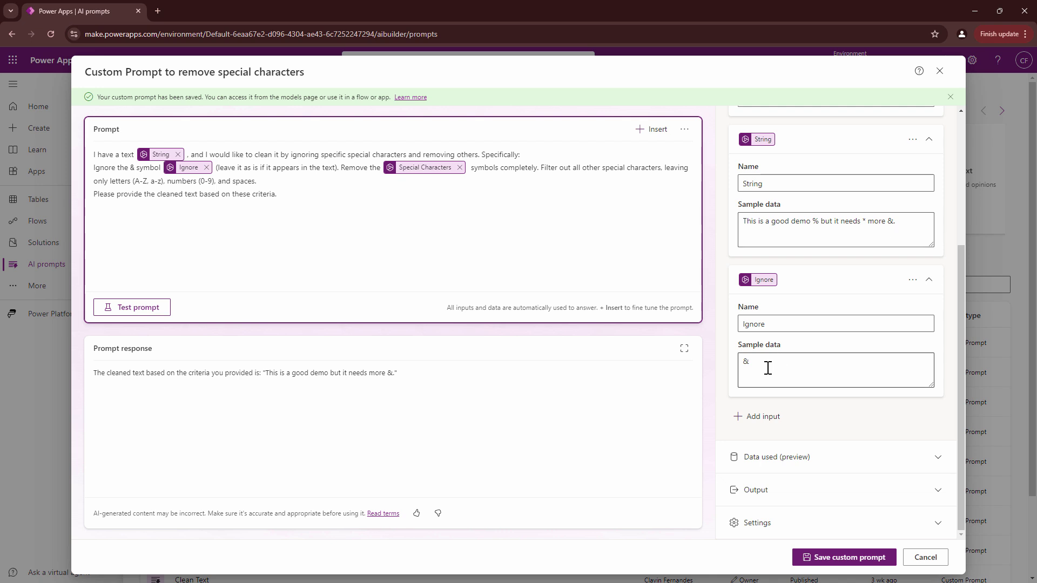
click(136, 307)
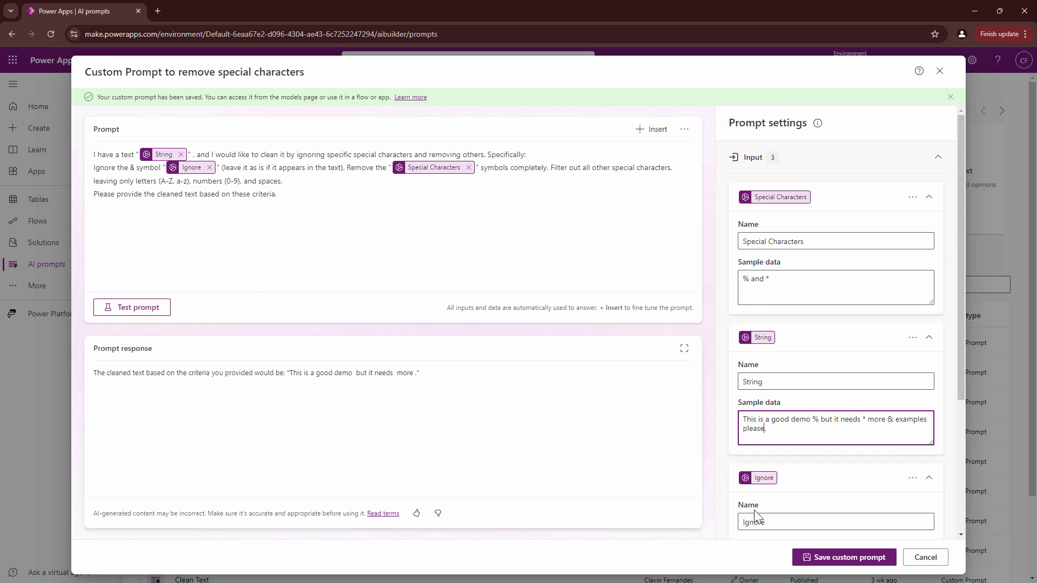
- Extend the String sample data to end with "more & examples please.", then save and test the custom prompt
click(825, 558)
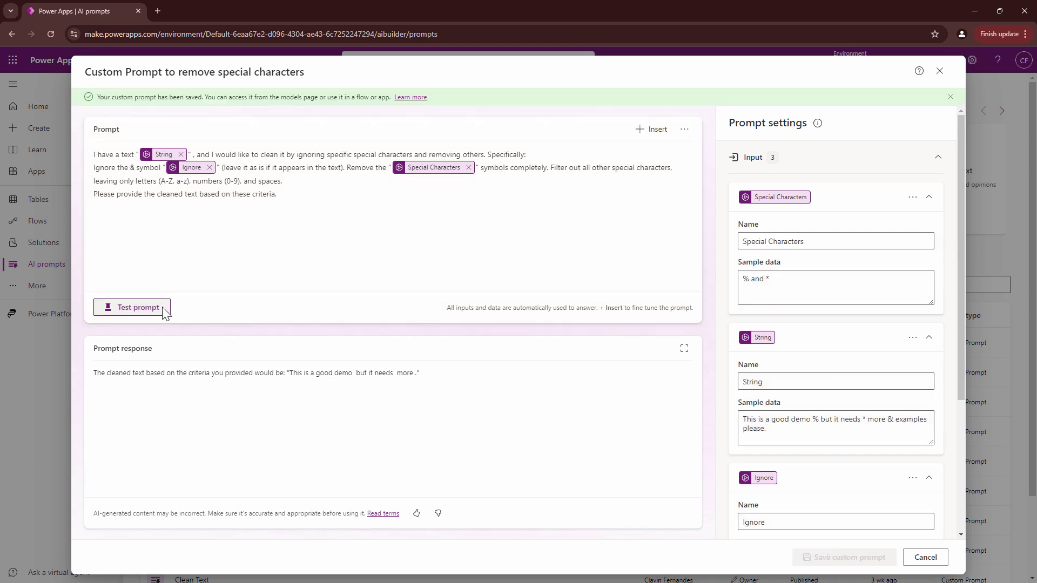
click(157, 307)
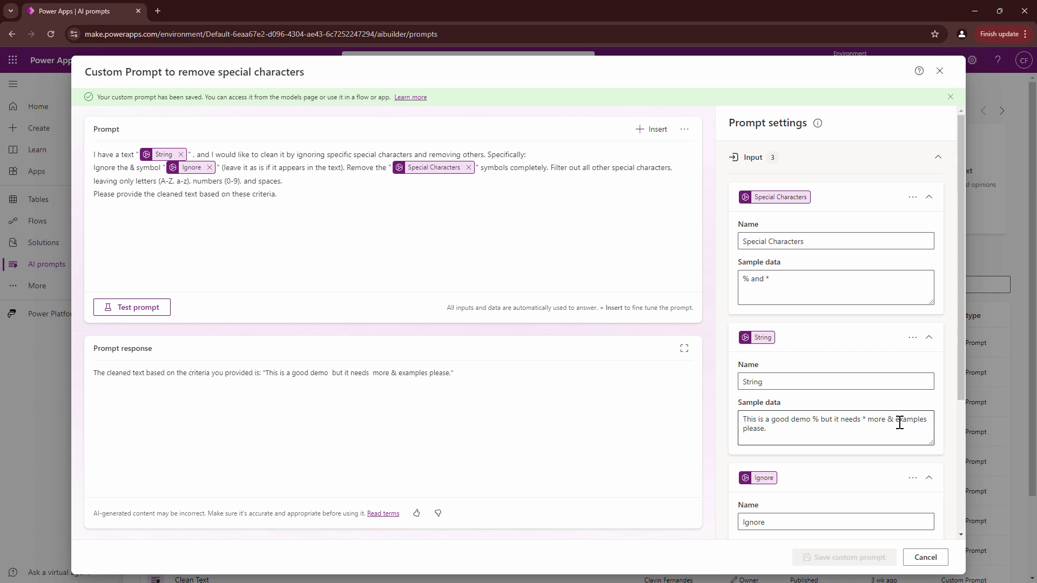
- Add "by" and the presenter's first name after "This is a good demo" in the String sample data
click(815, 417)
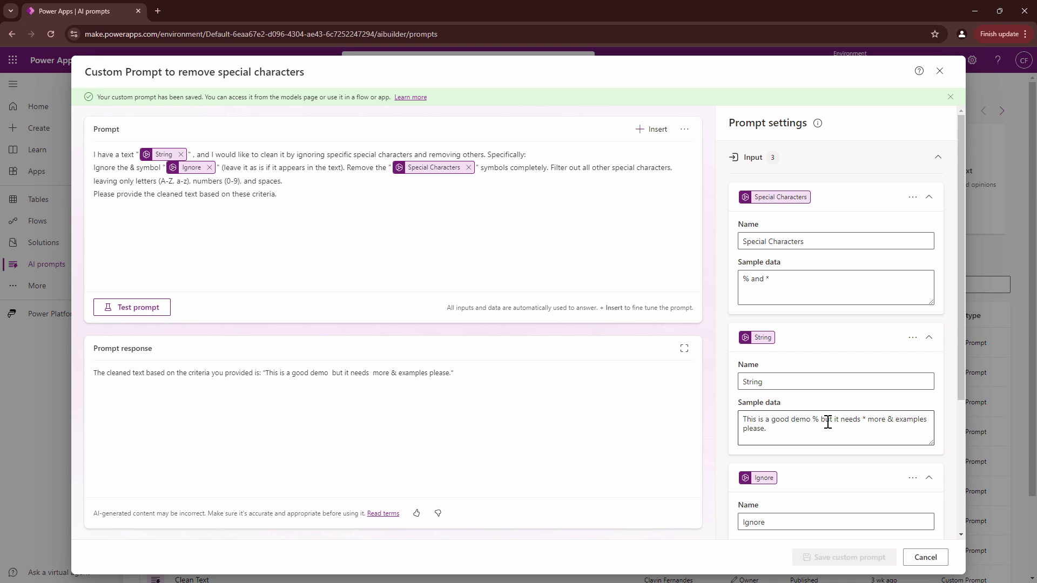
click(776, 421)
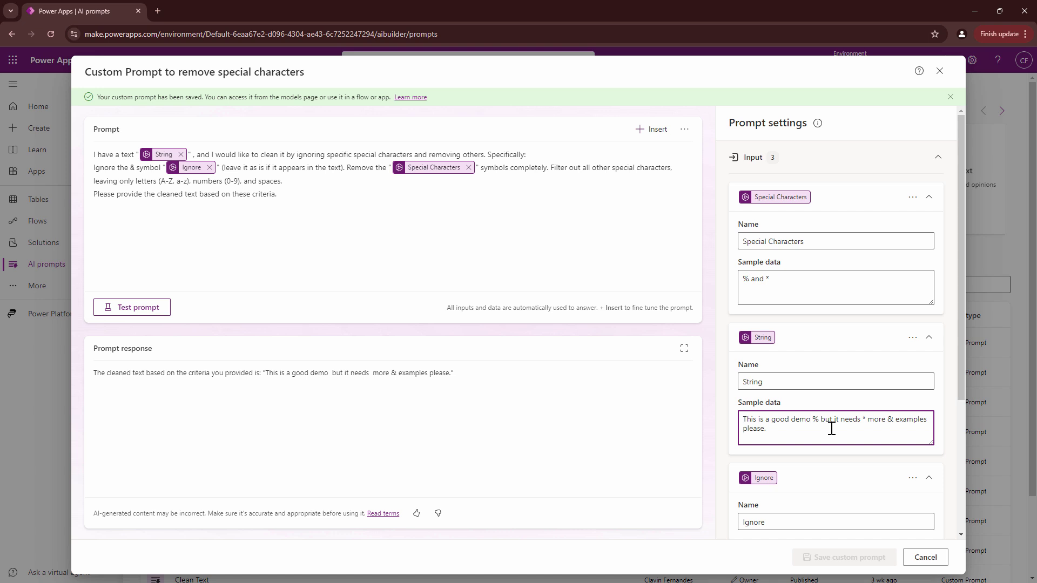
text(by)
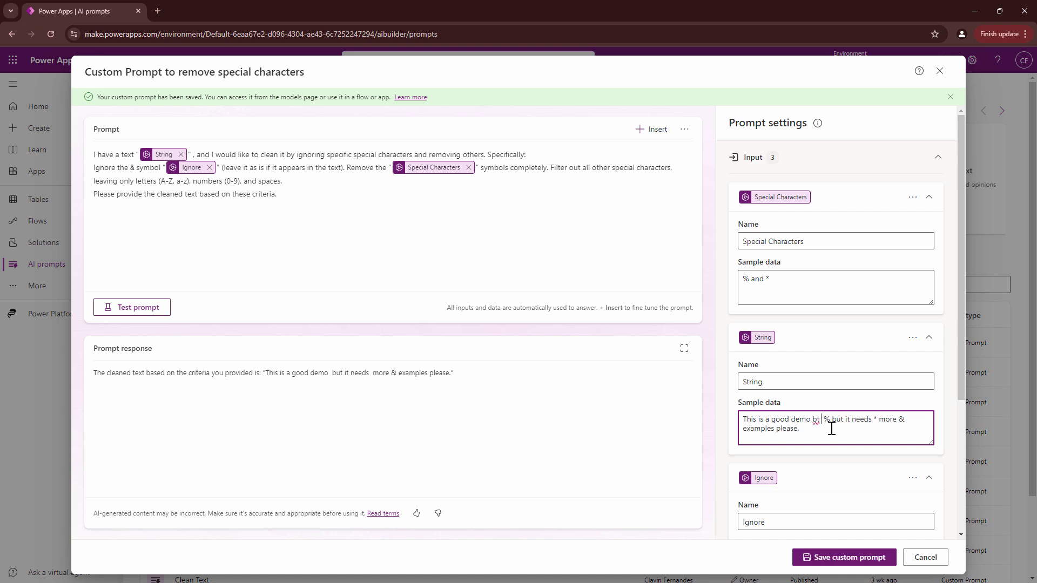
text( Clavin)
right_click(838, 424)
click(852, 438)
scroll(859, 378, down, 2)
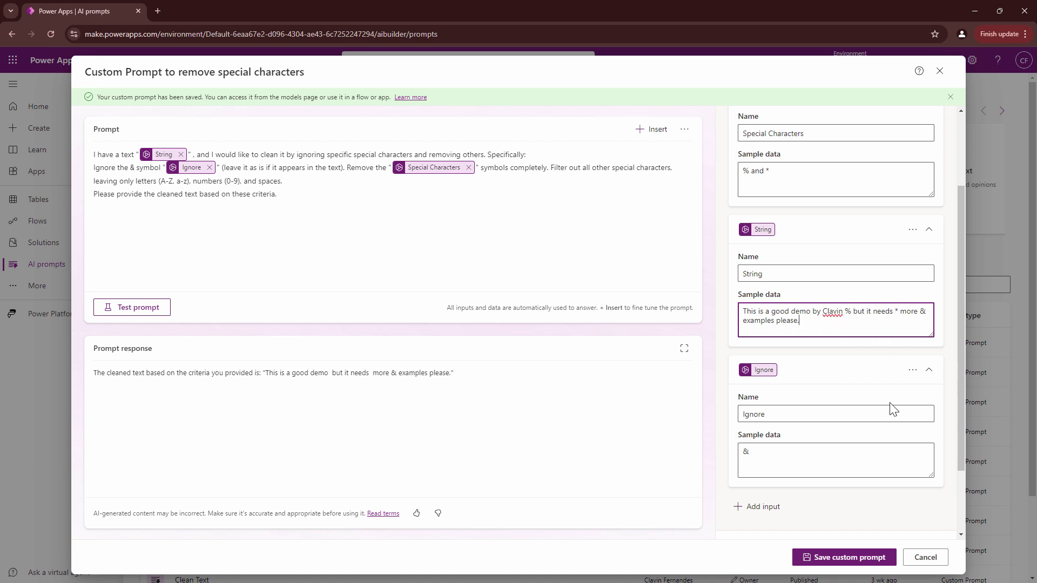
- Test the prompt with the edited String sample data and save the custom prompt
click(134, 305)
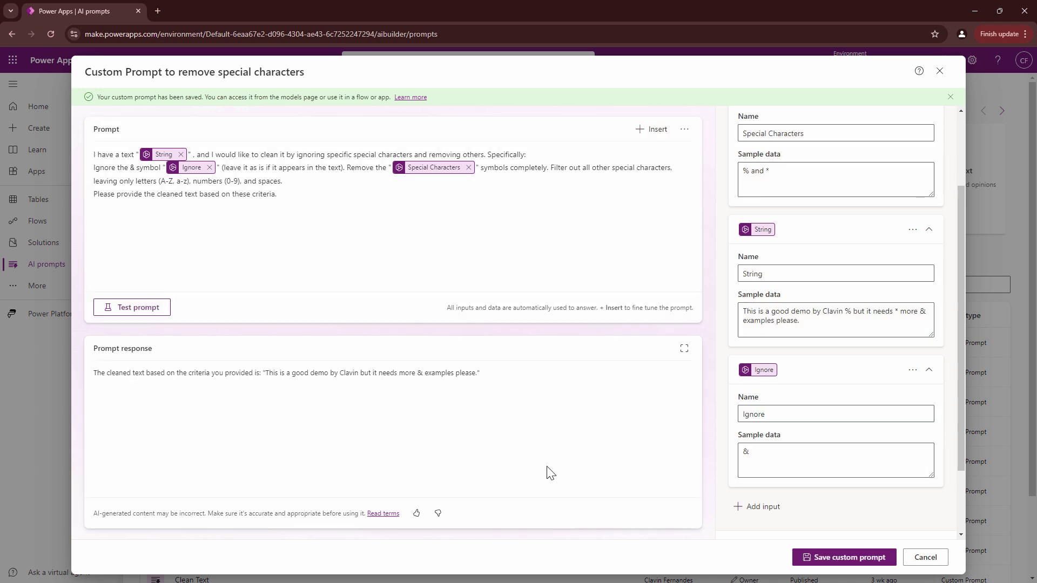
click(823, 562)
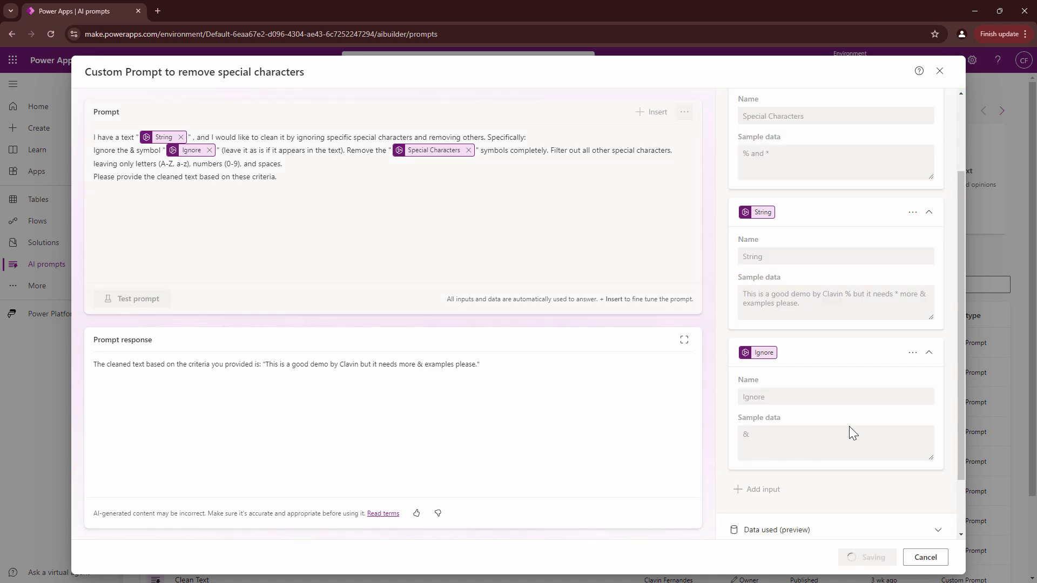